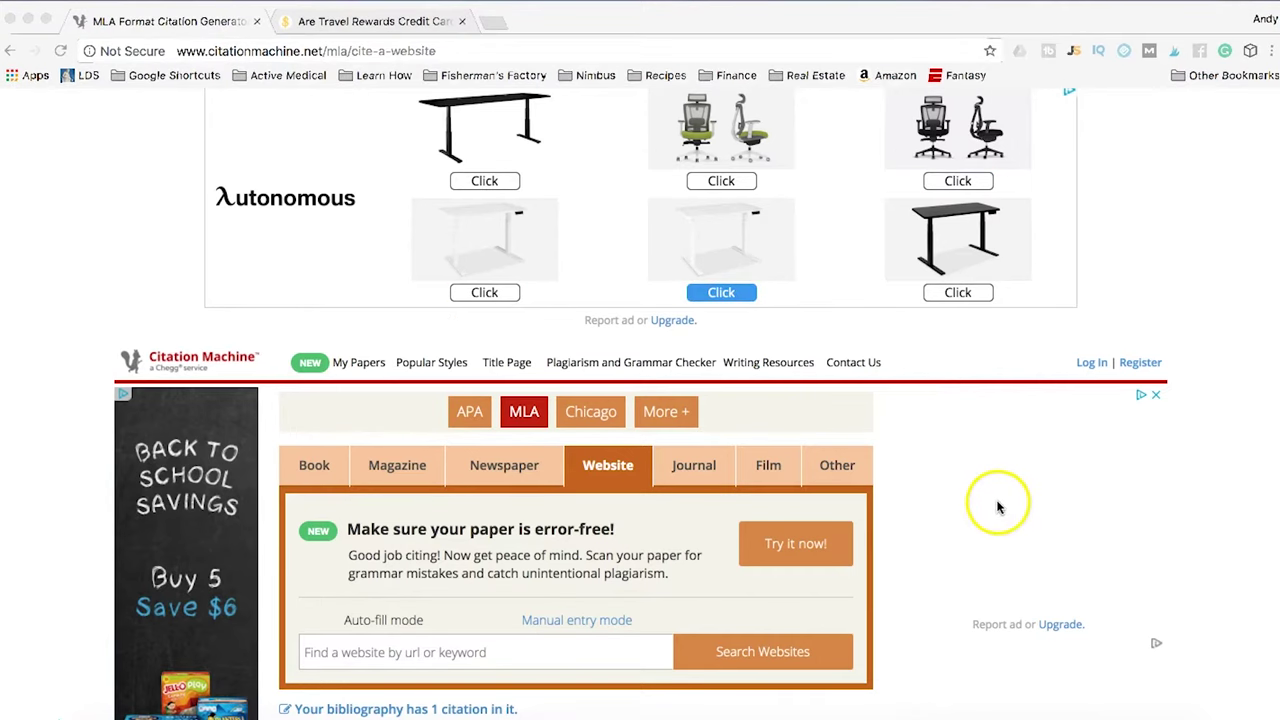
Look over the travel rewards credit cards article on Making Sense of Cents and copy its web address.
click(342, 27)
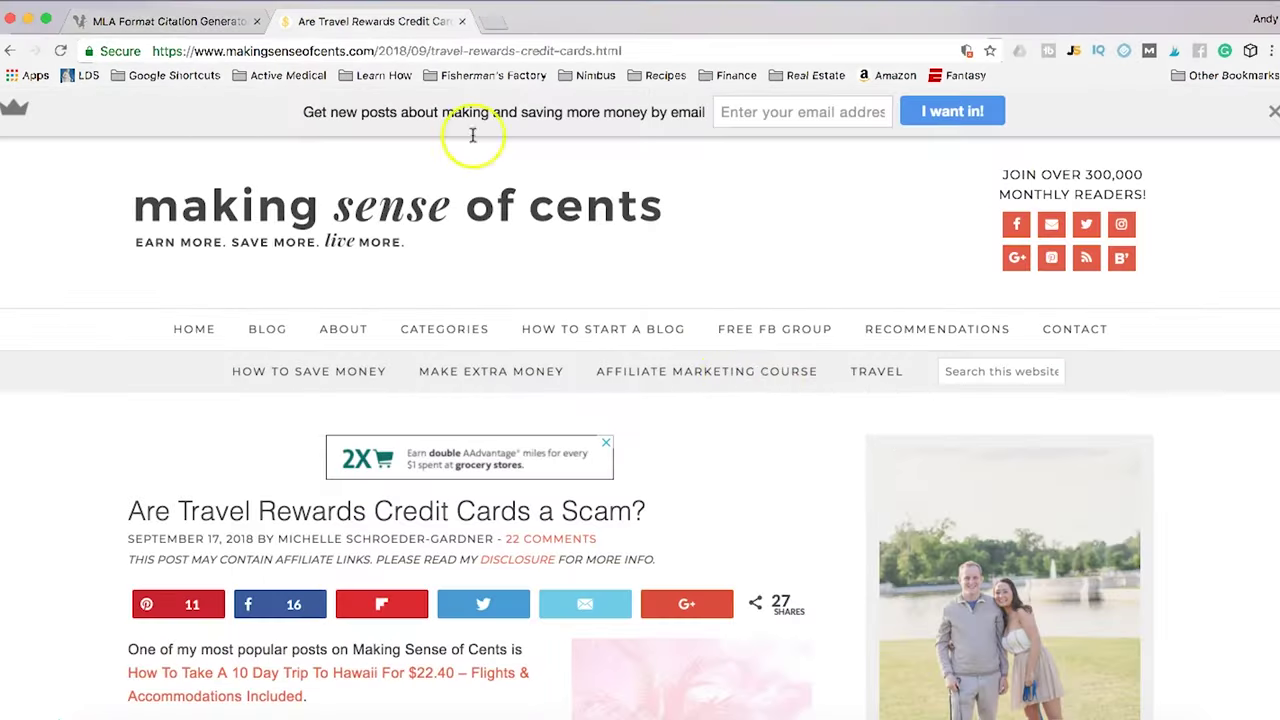
scroll(786, 500, down, 10)
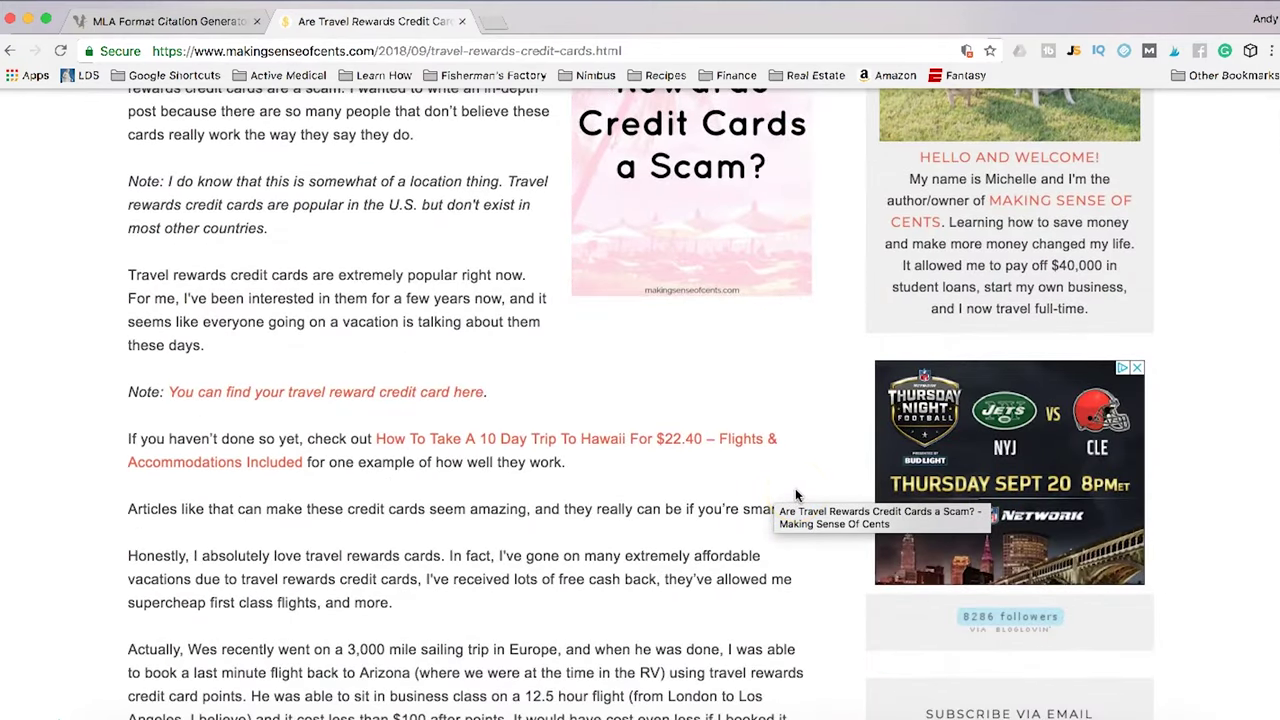
scroll(795, 488, up, 10)
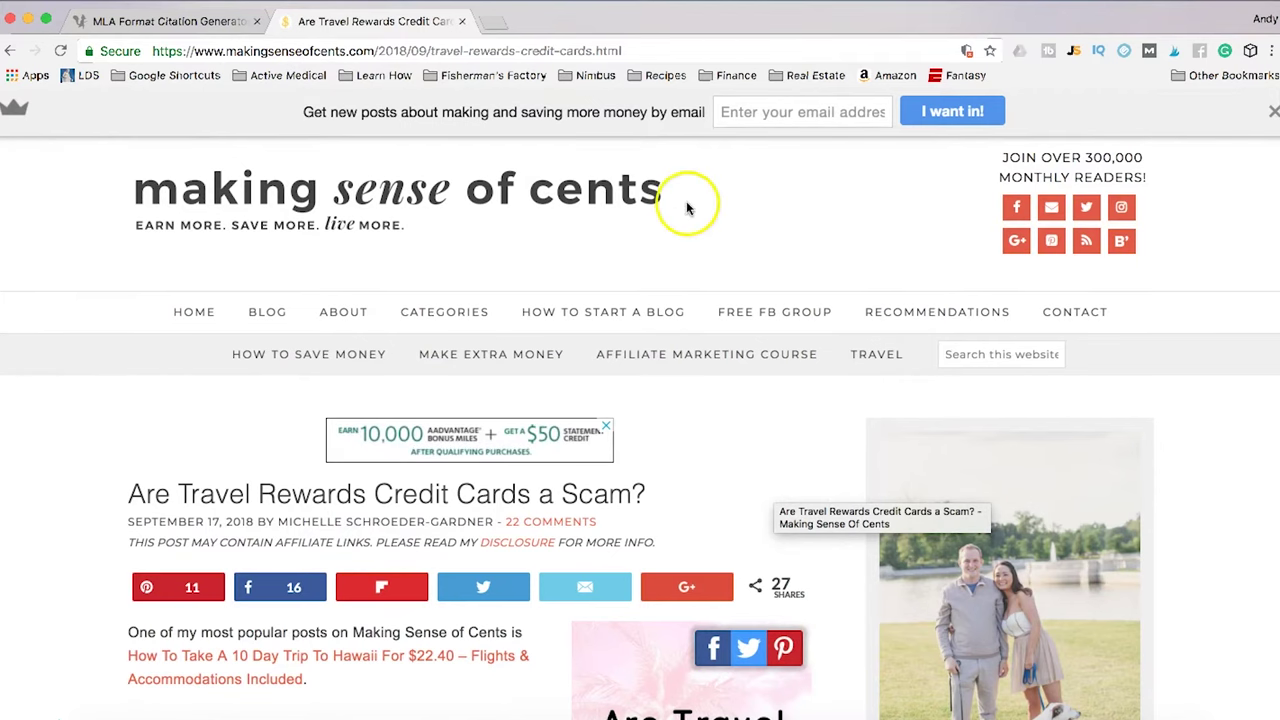
click(634, 54)
key(ctrl+c)
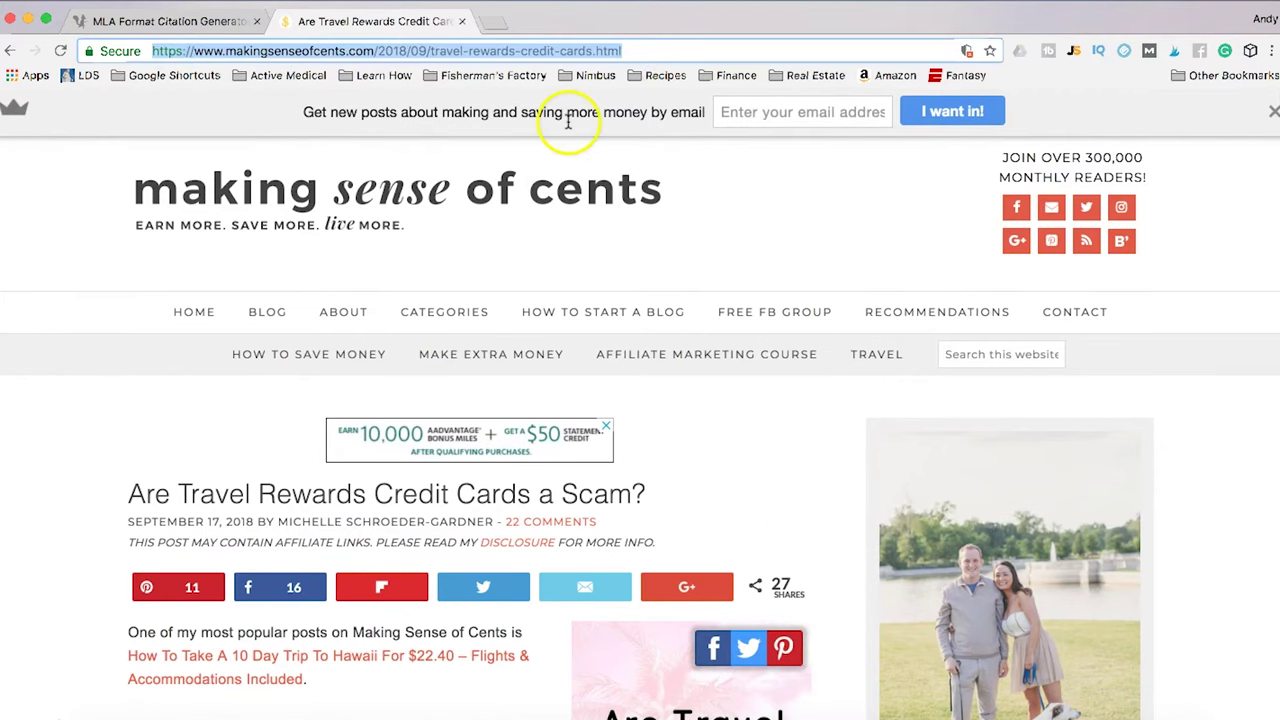
Search Citation Machine for the website to cite in MLA style using the copied article address.
click(200, 21)
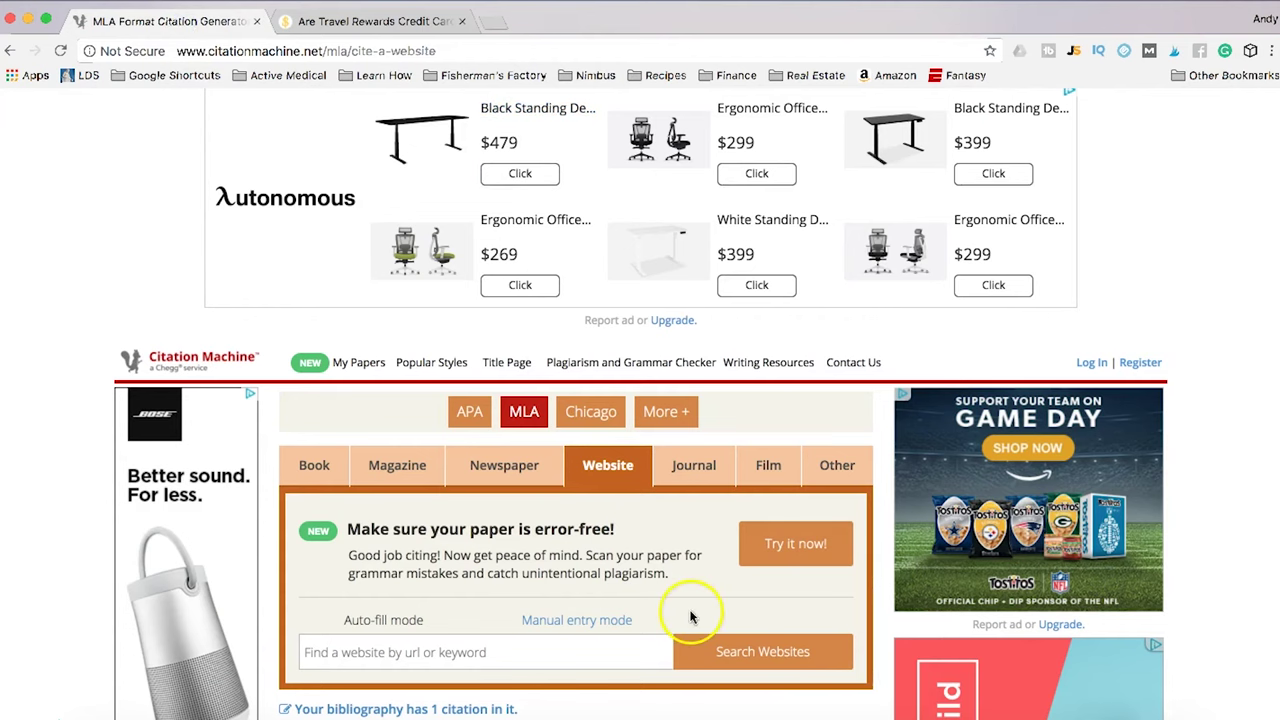
scroll(691, 620, down, 3)
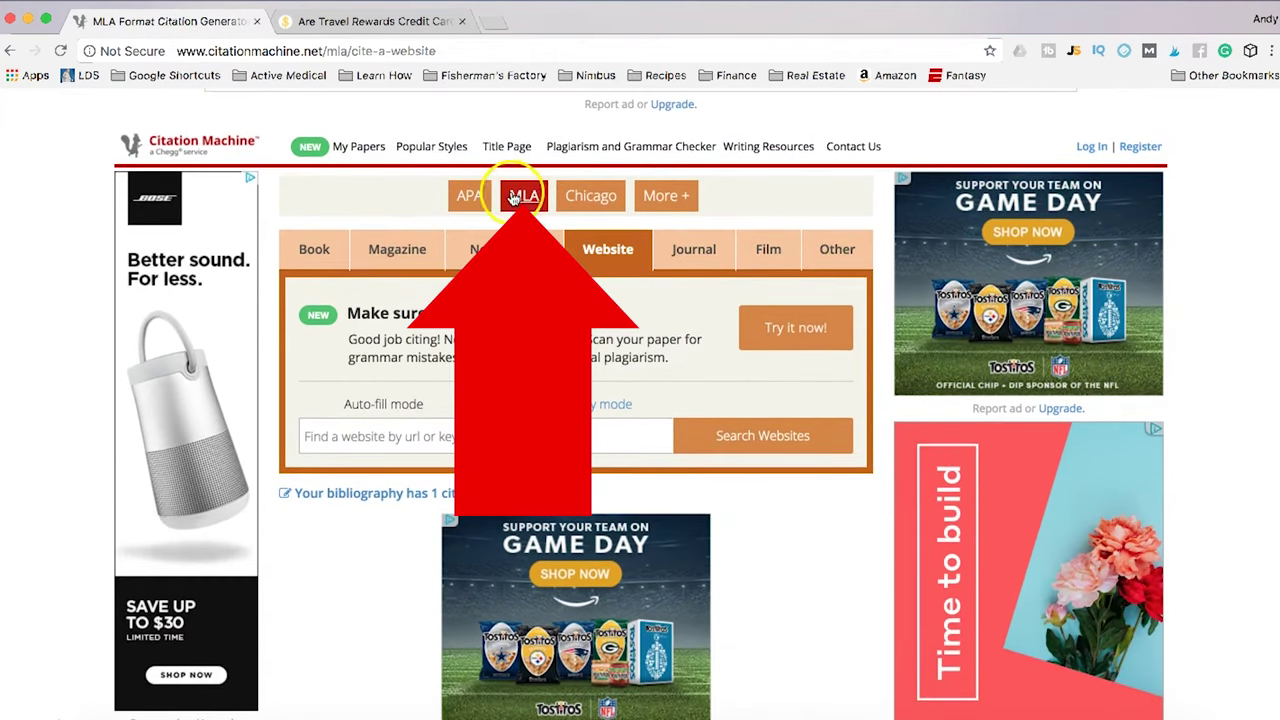
click(437, 433)
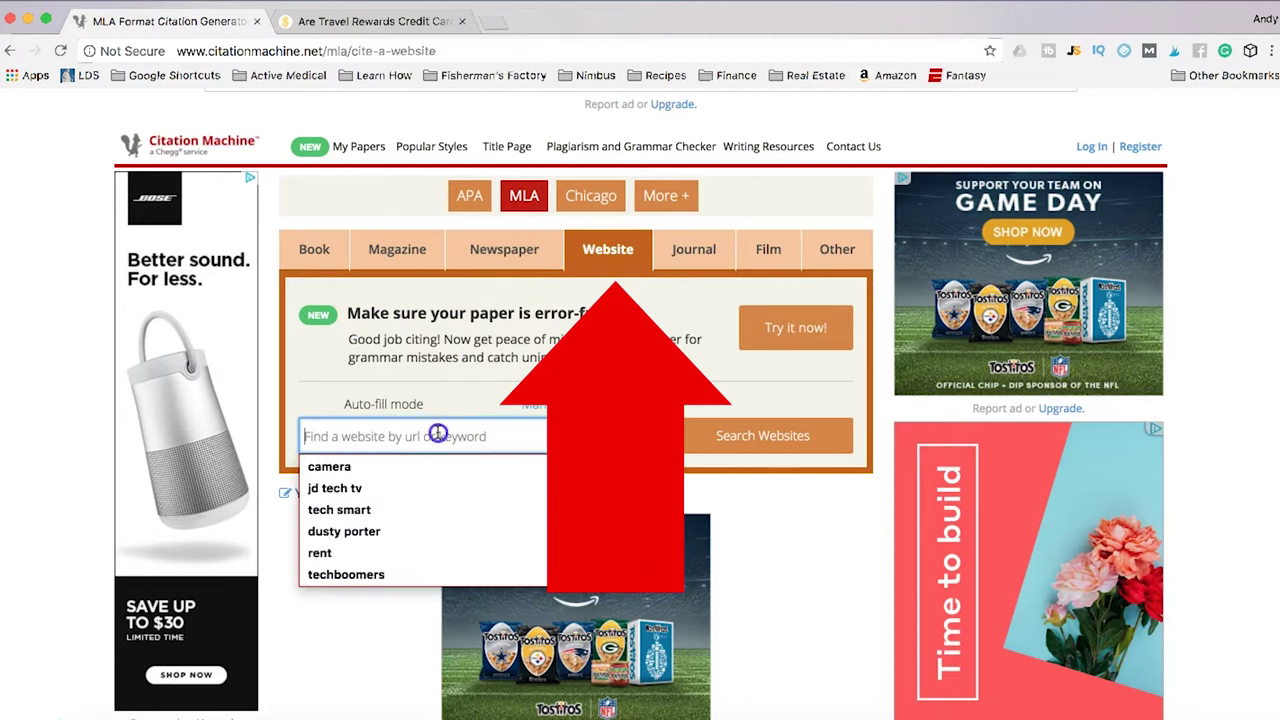
key(ctrl+v)
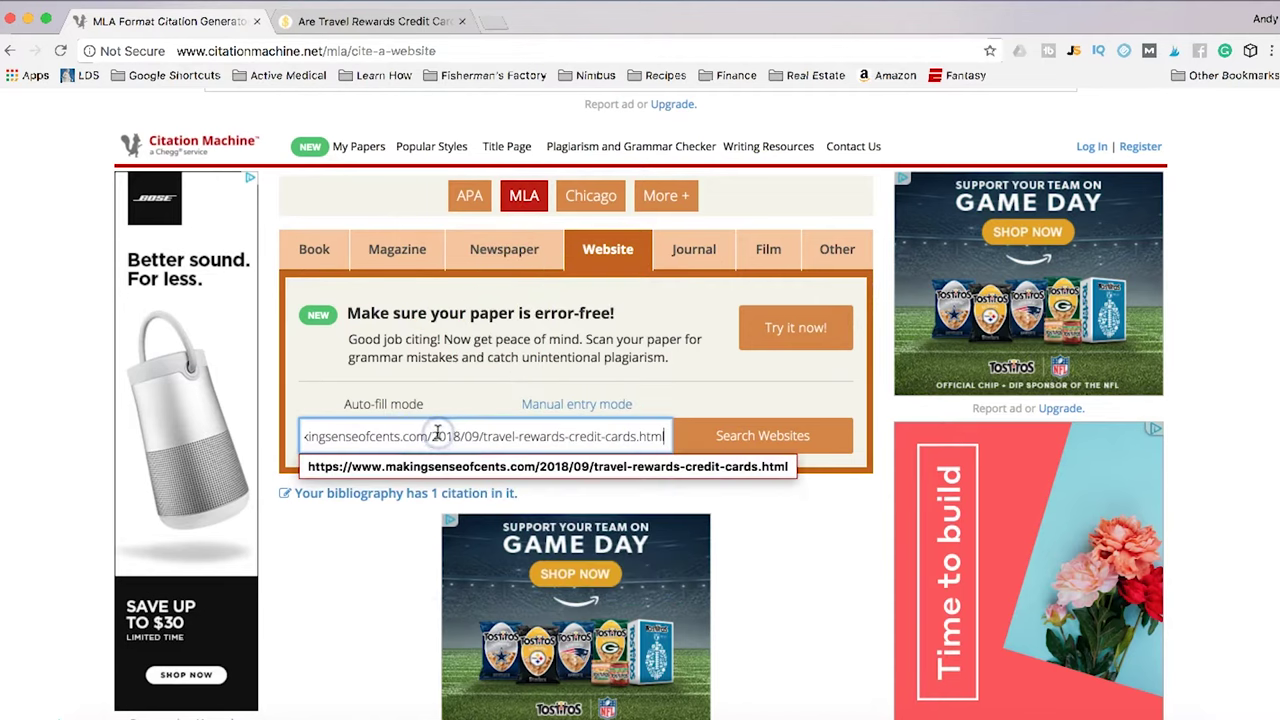
click(757, 437)
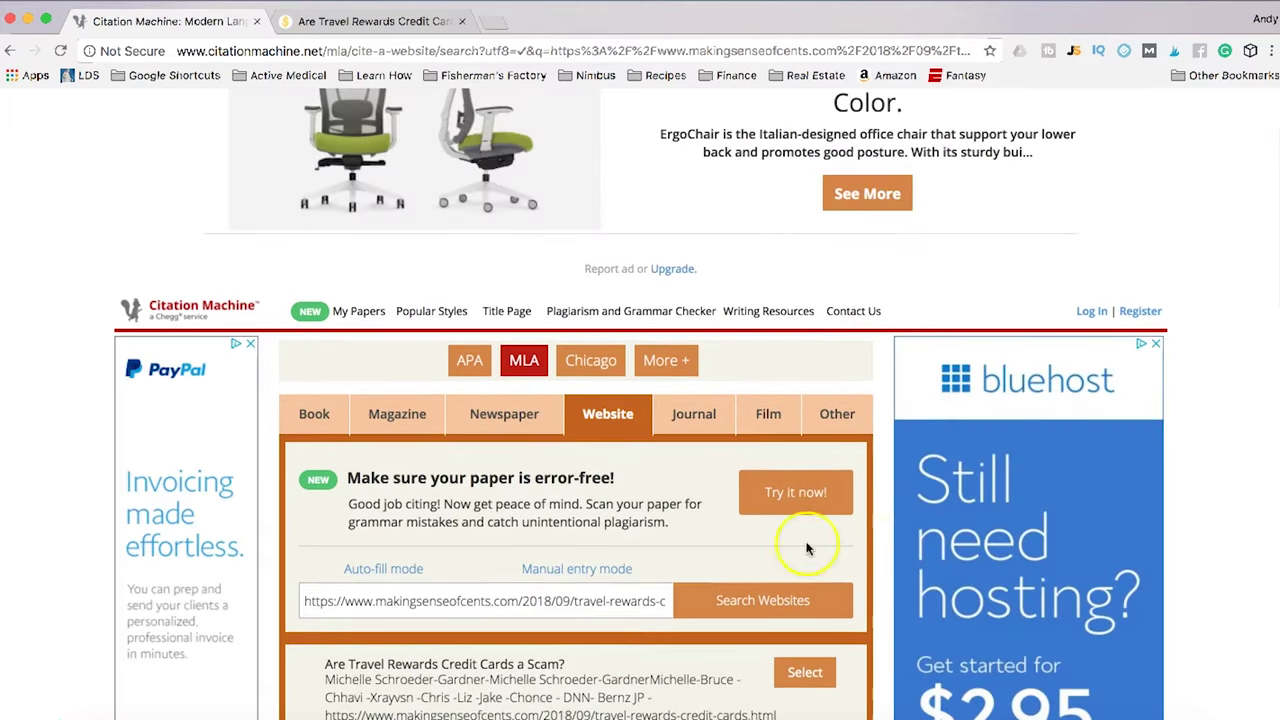
Select the found article "Are Travel Rewards Credit Cards a Scam?" and continue to the final citation step.
scroll(561, 585, down, 2)
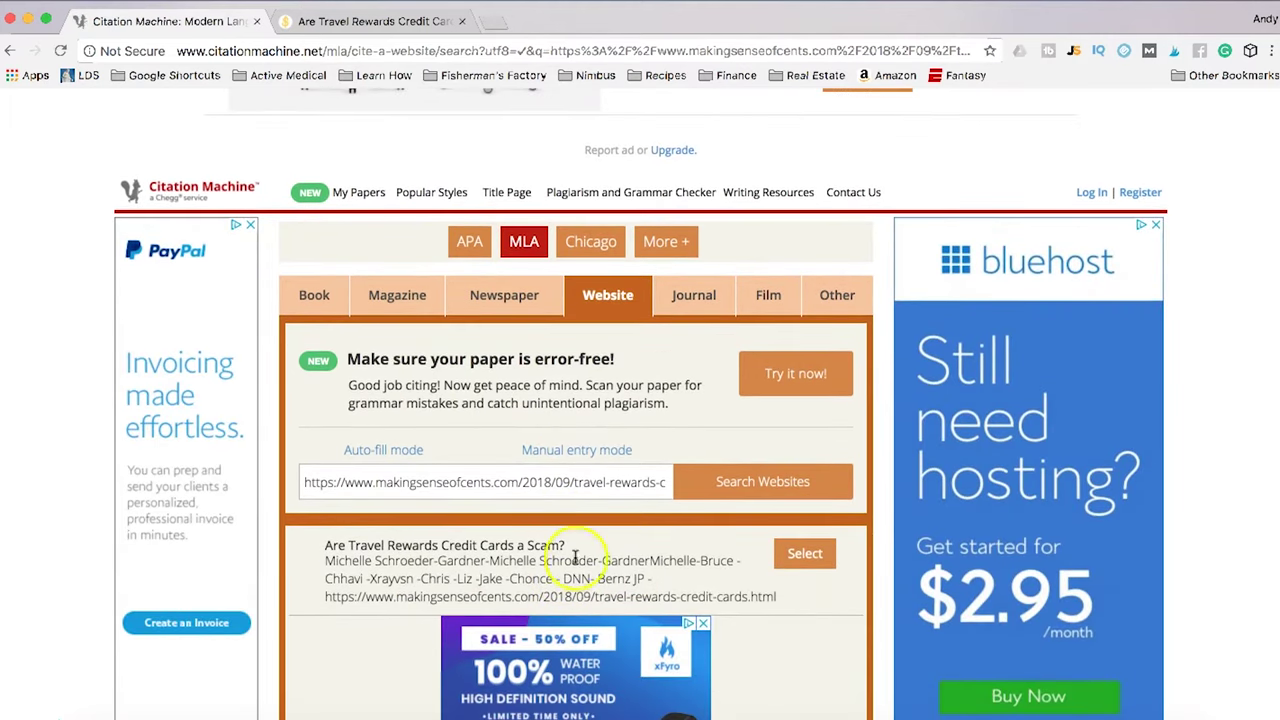
click(809, 561)
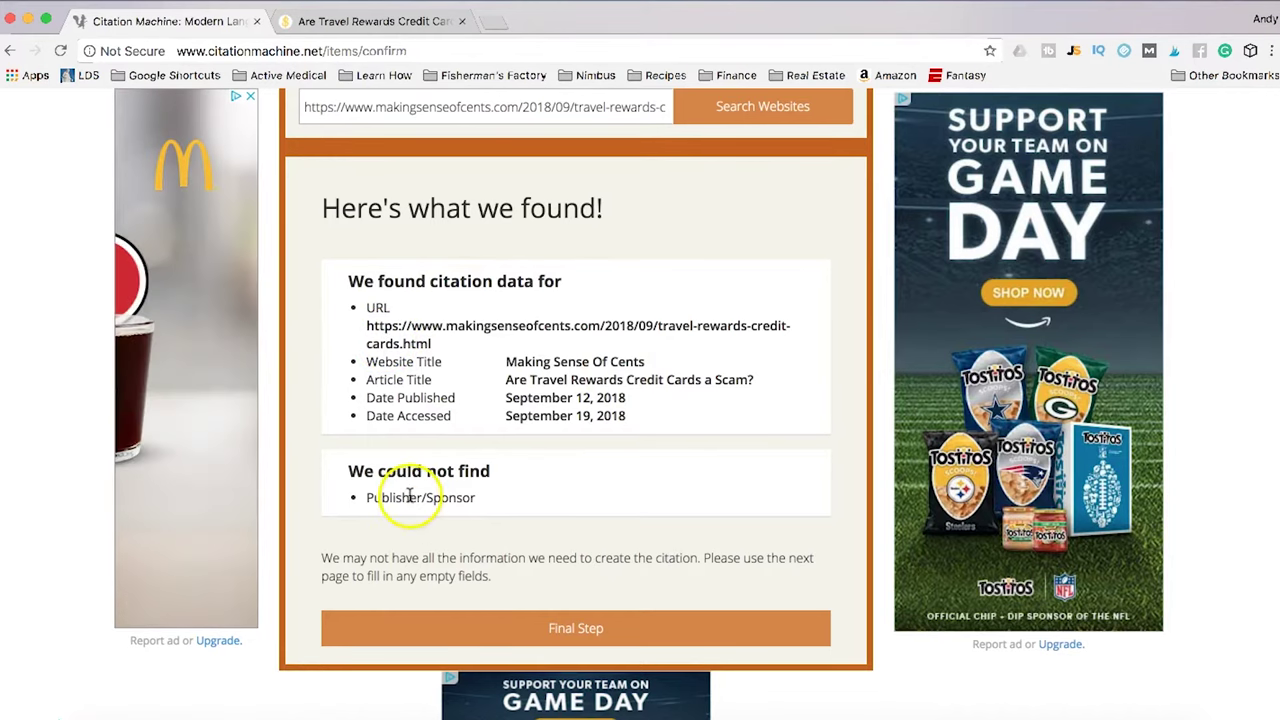
scroll(525, 533, down, 1)
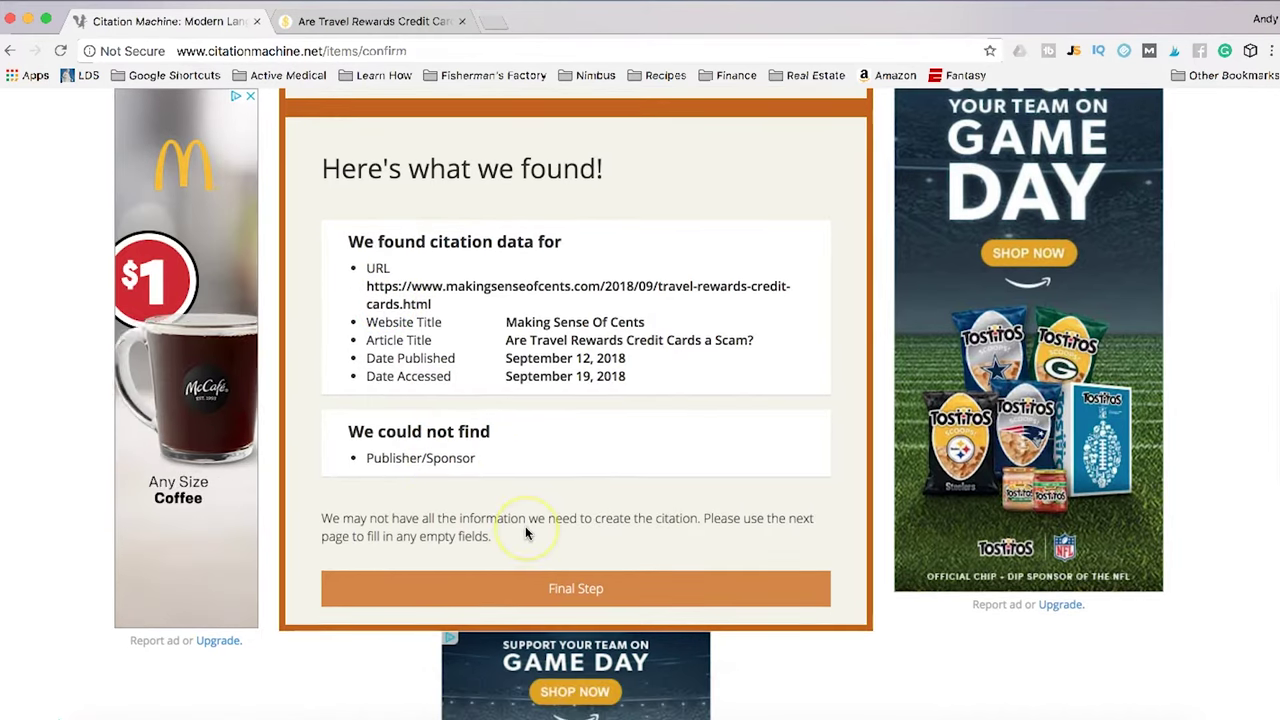
click(558, 590)
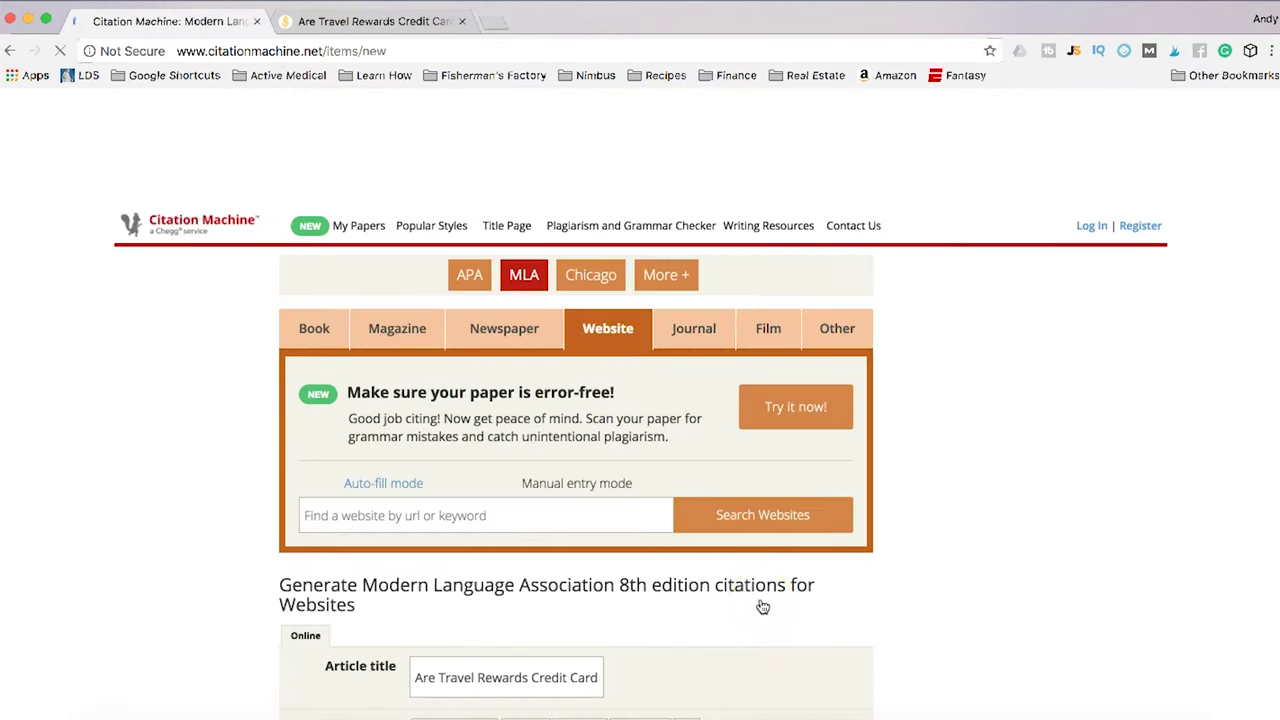
Remove the duplicate author and all commenters from the citation's contributors, keeping only the first listed author.
scroll(780, 603, down, 5)
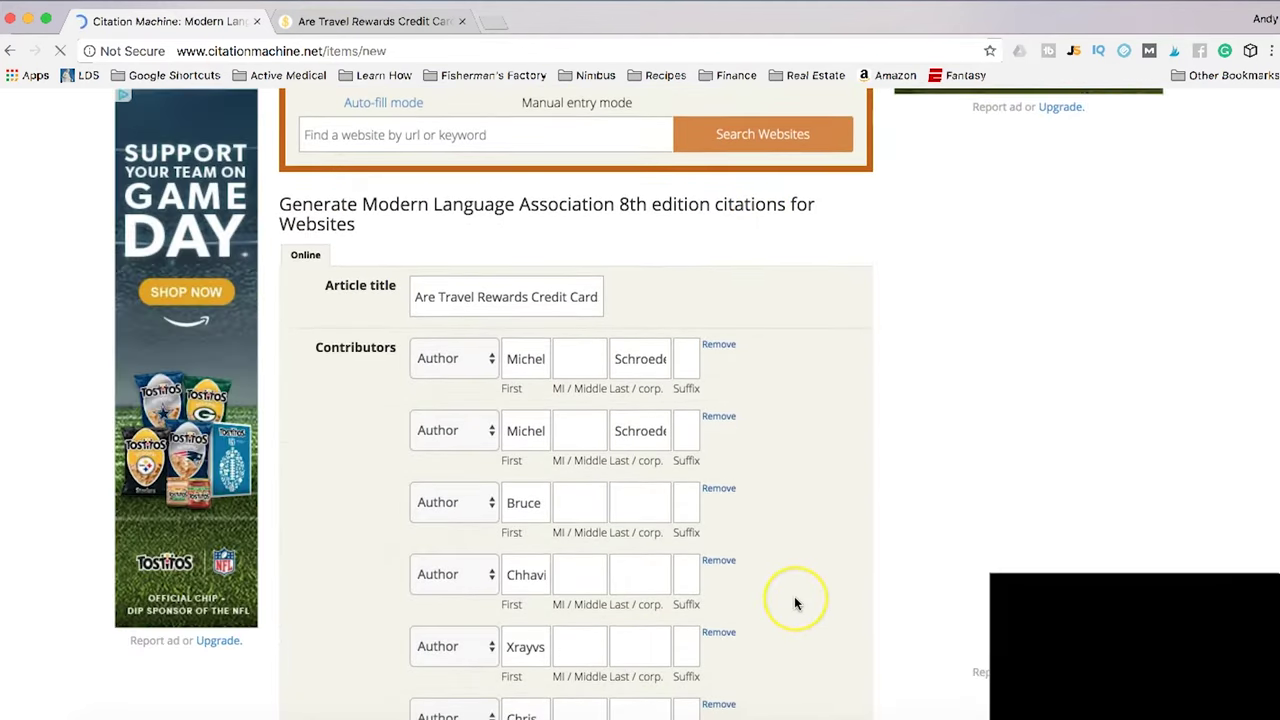
scroll(795, 603, down, 2)
scroll(795, 603, down, 6)
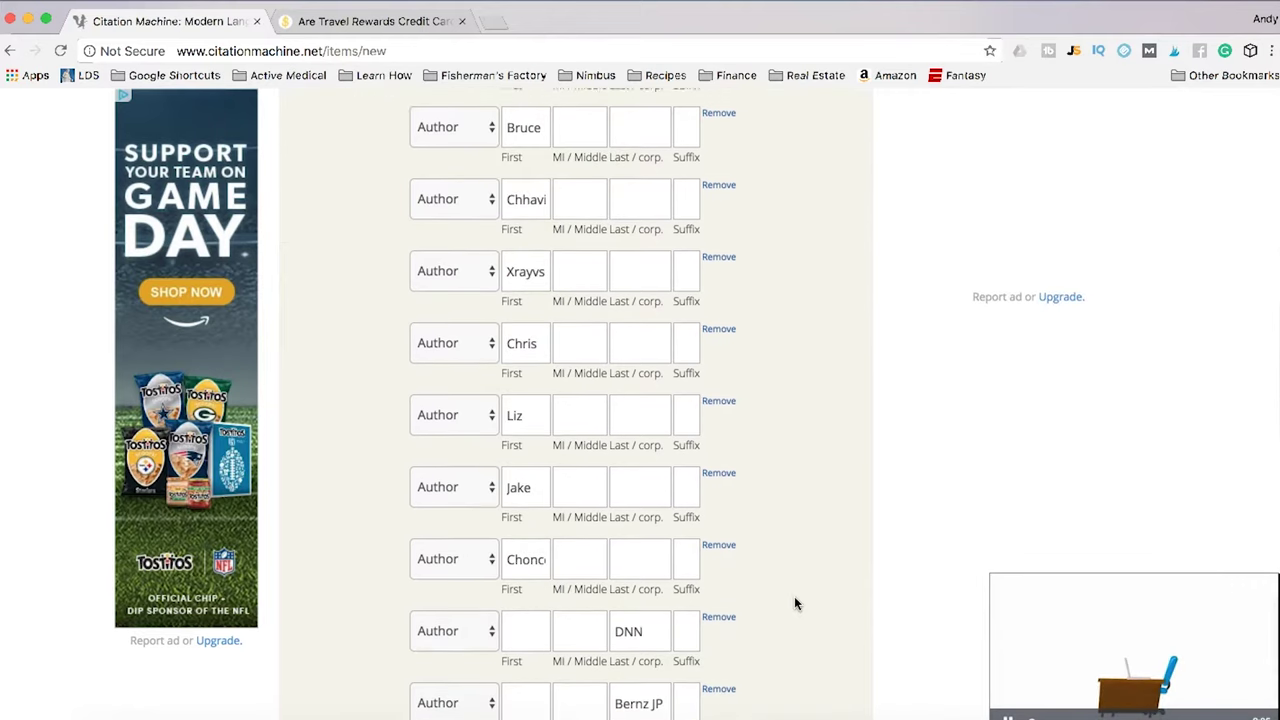
scroll(794, 600, down, 3)
scroll(794, 600, up, 5)
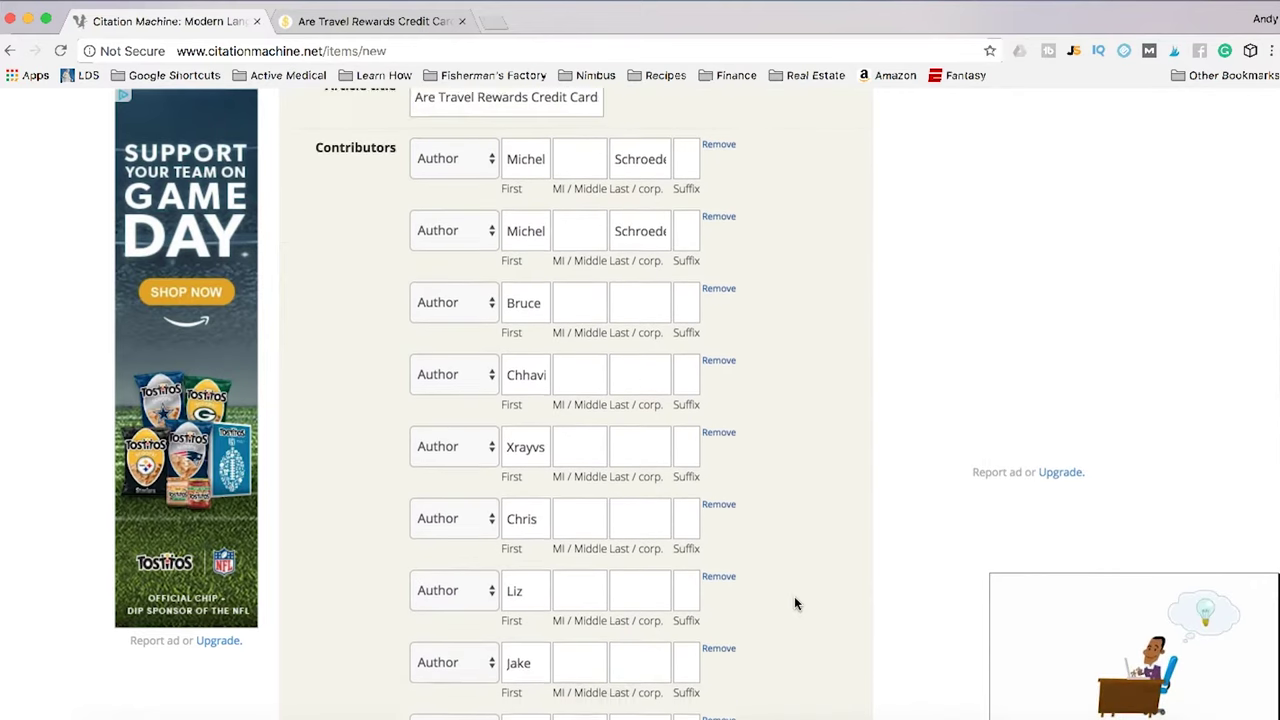
scroll(794, 603, up, 2)
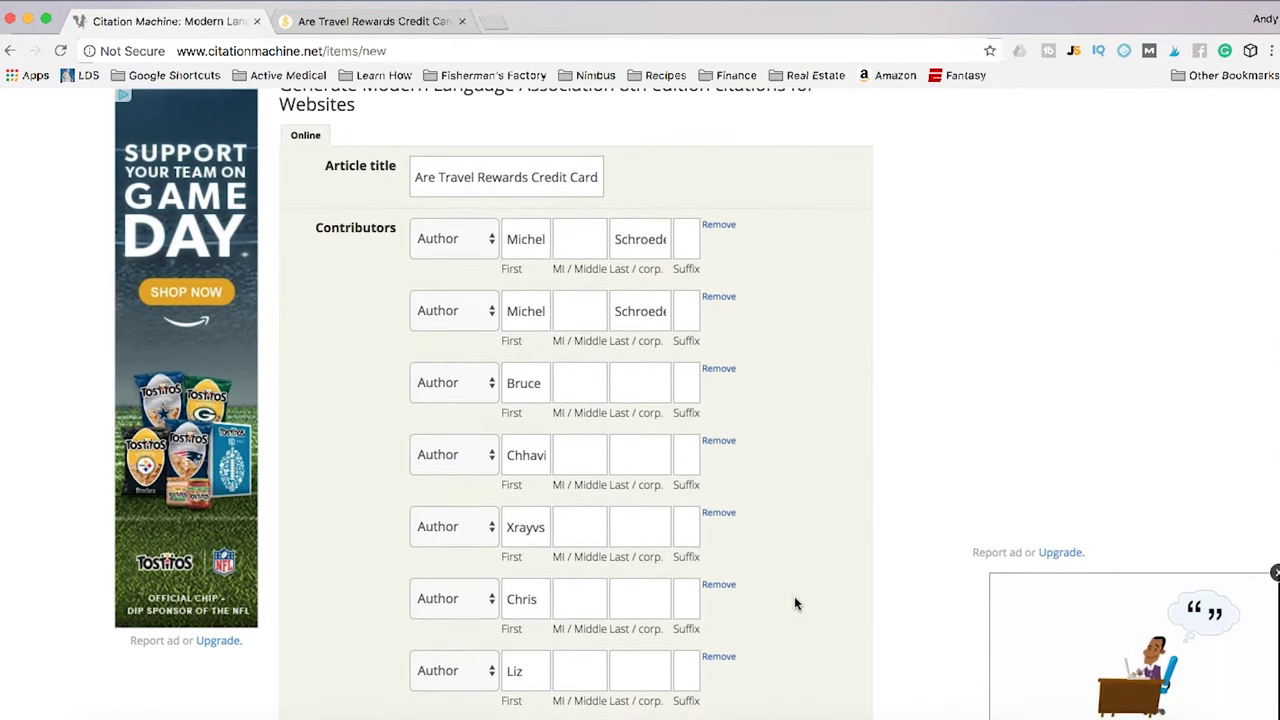
click(846, 388)
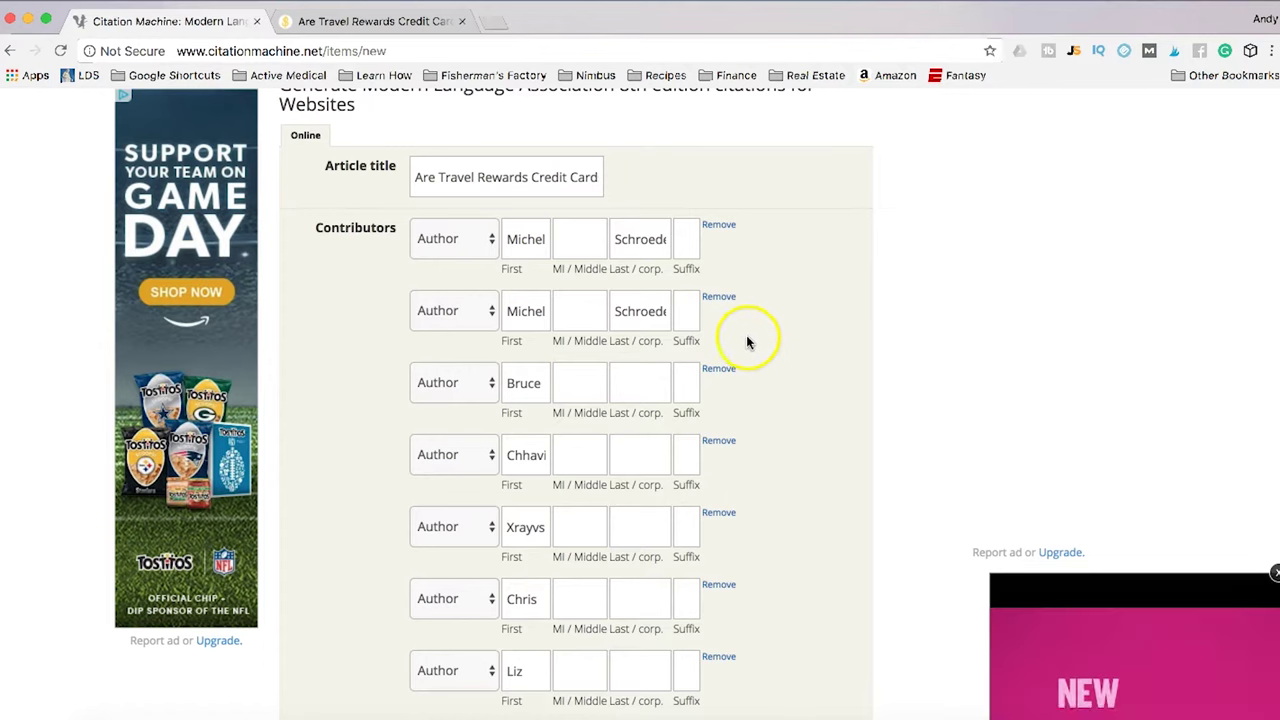
click(724, 300)
click(724, 300)
click(724, 300)
click(724, 300)
click(724, 300)
click(724, 300)
click(724, 300)
click(724, 300)
click(724, 300)
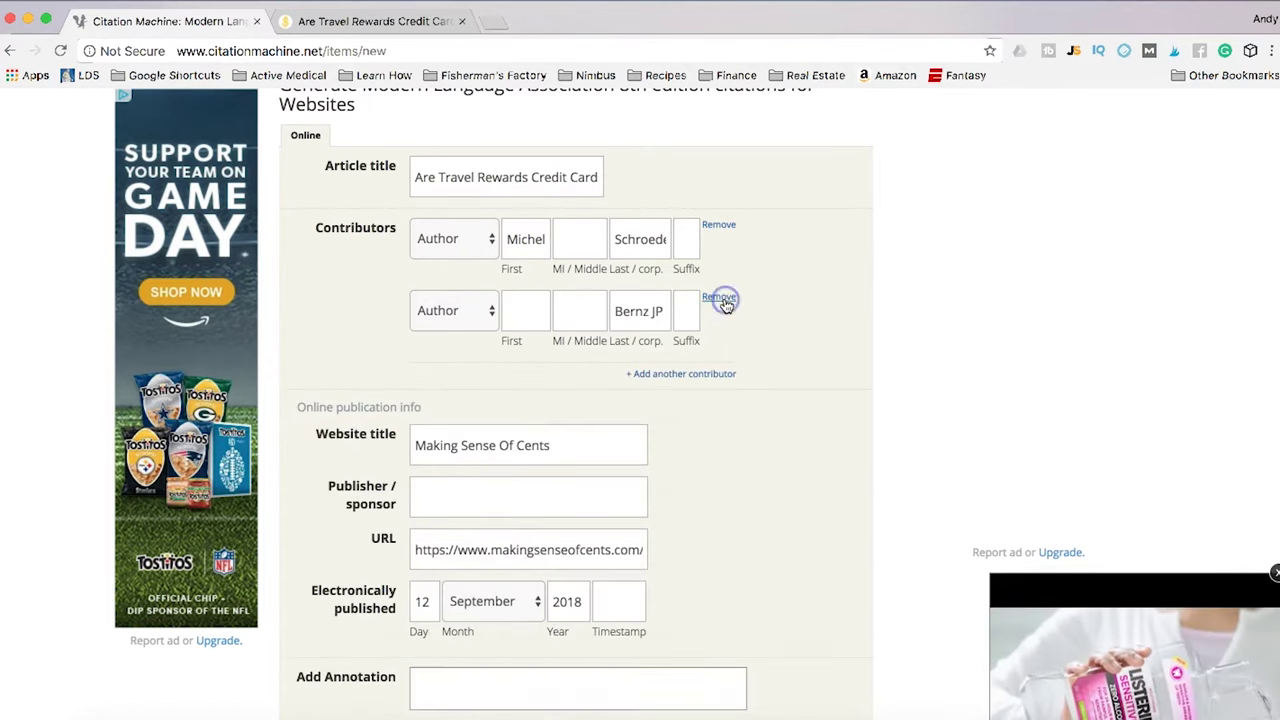
click(725, 302)
Check the remaining contributor's first and last name against the author byline in the original article.
triple_click(651, 239)
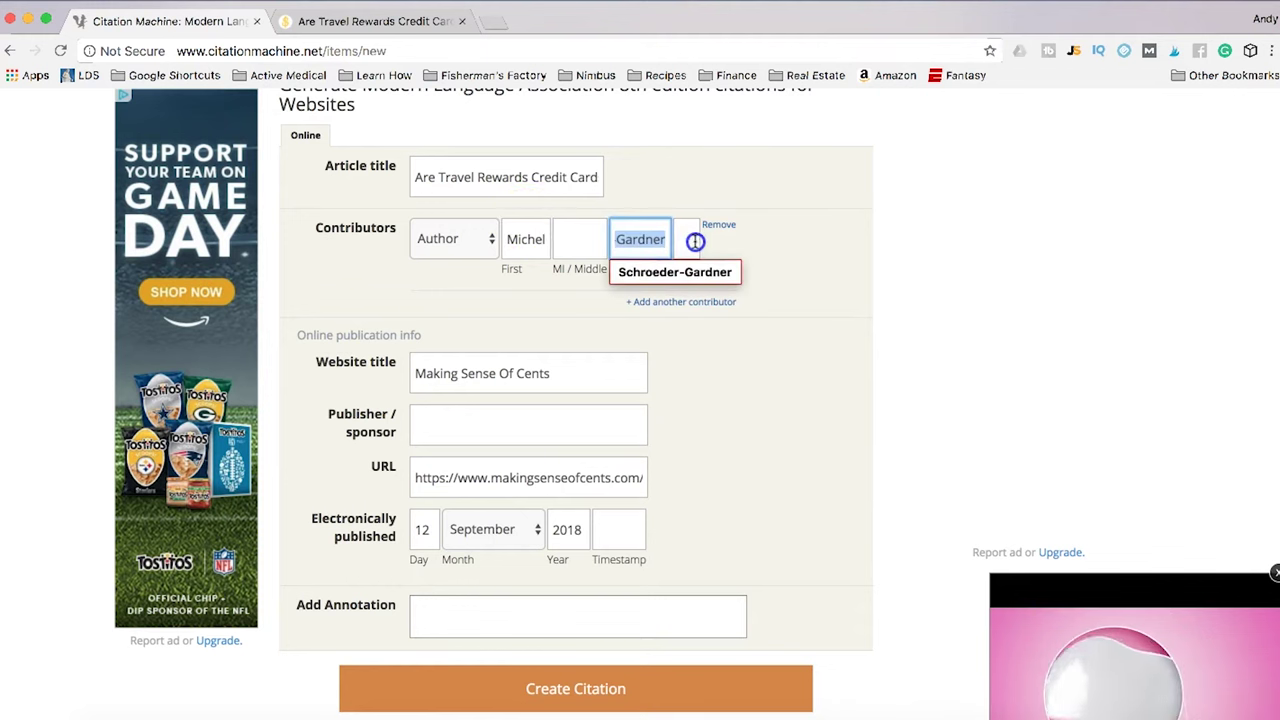
click(530, 240)
click(814, 286)
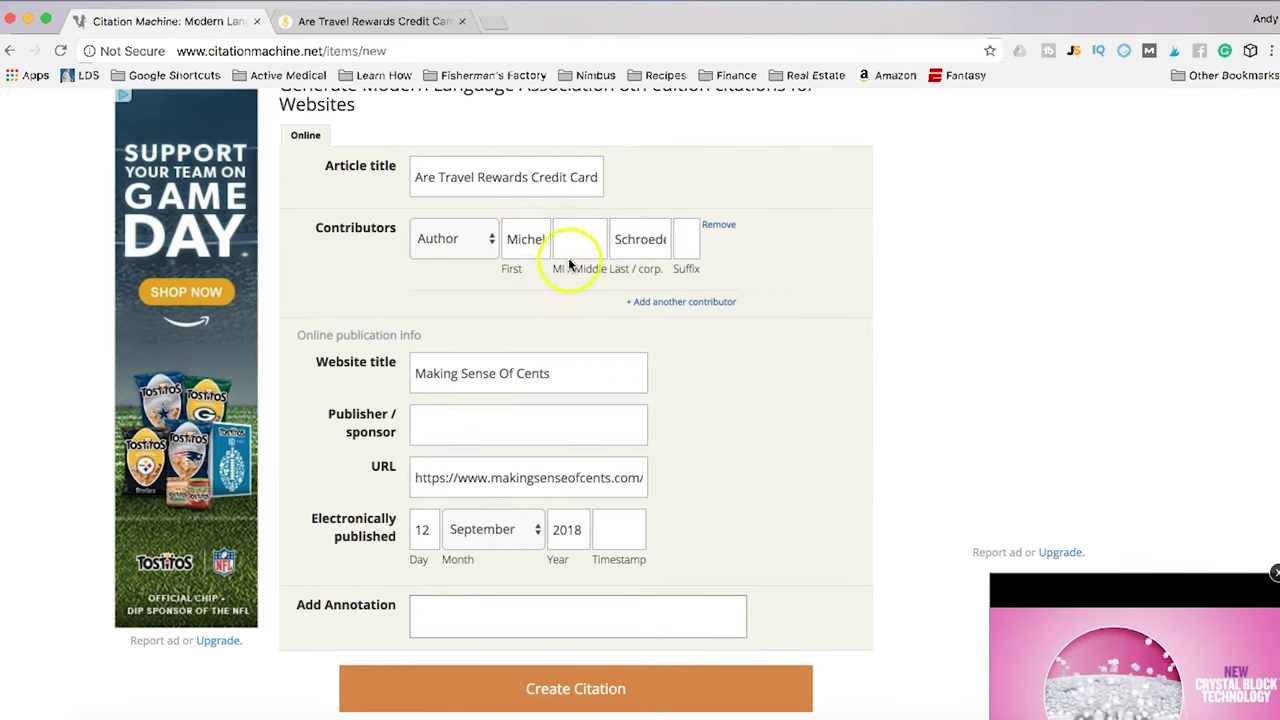
click(644, 239)
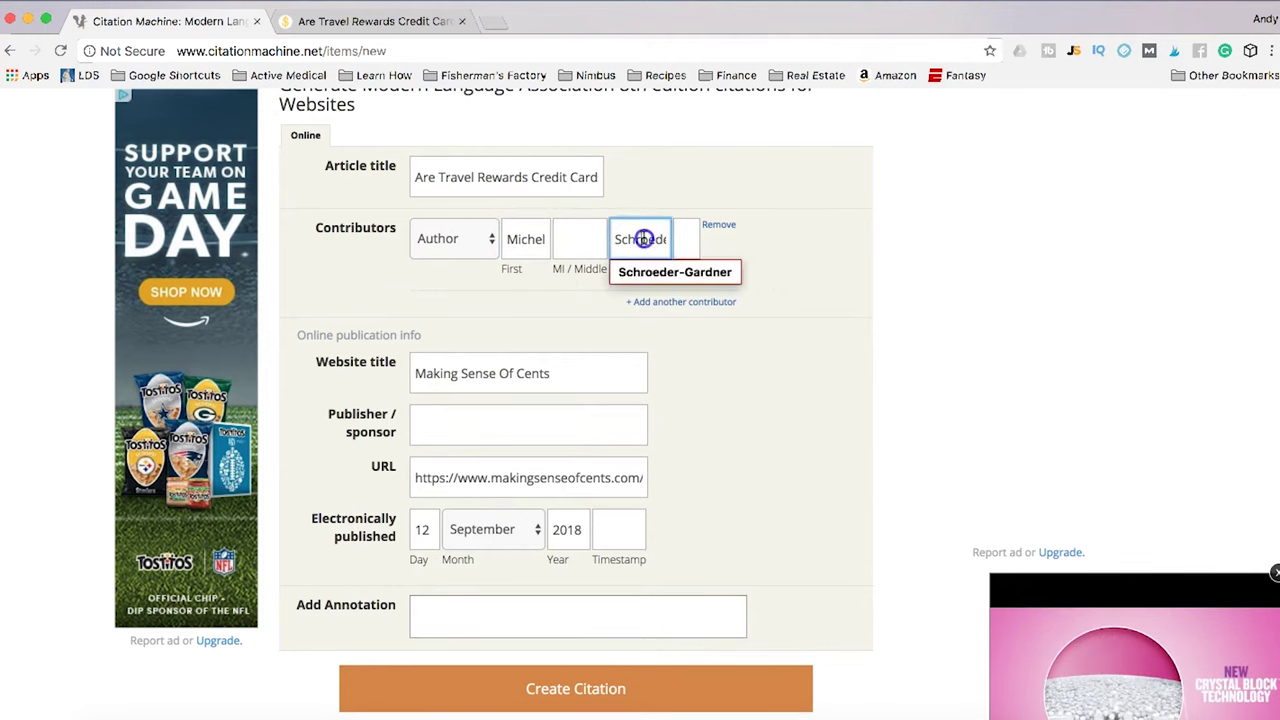
click(749, 246)
click(375, 21)
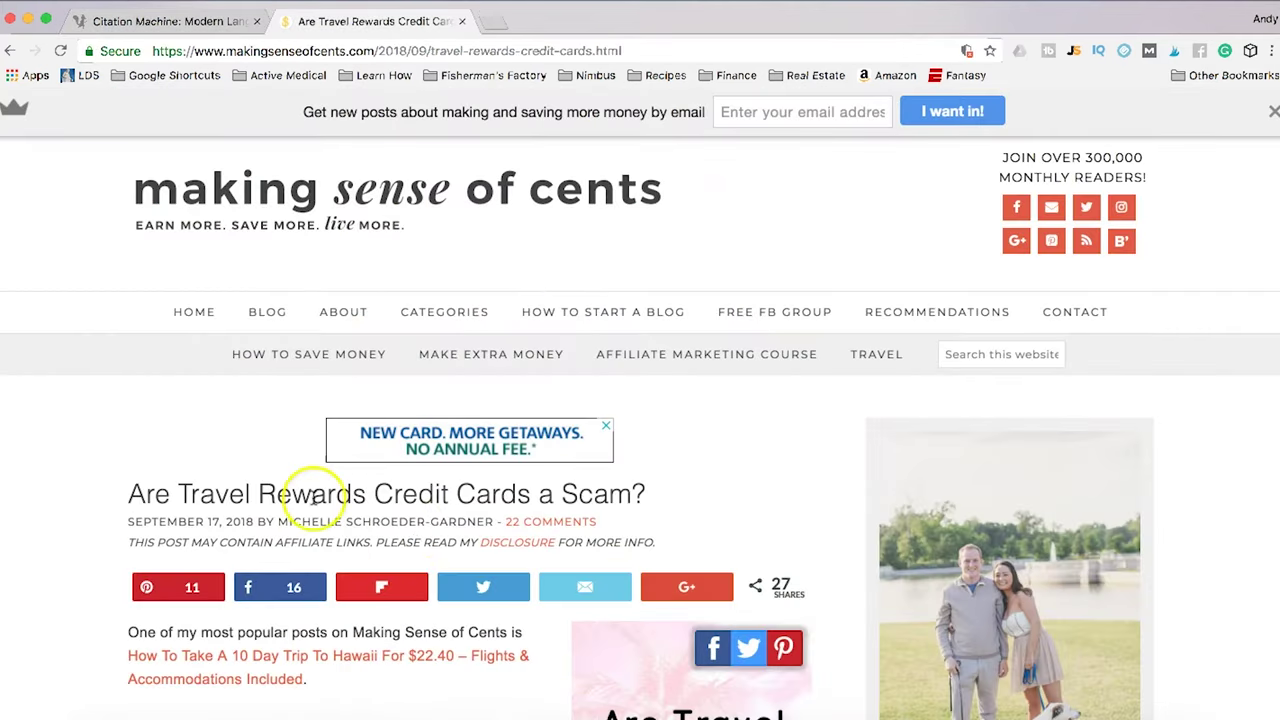
drag(288, 521, 490, 518)
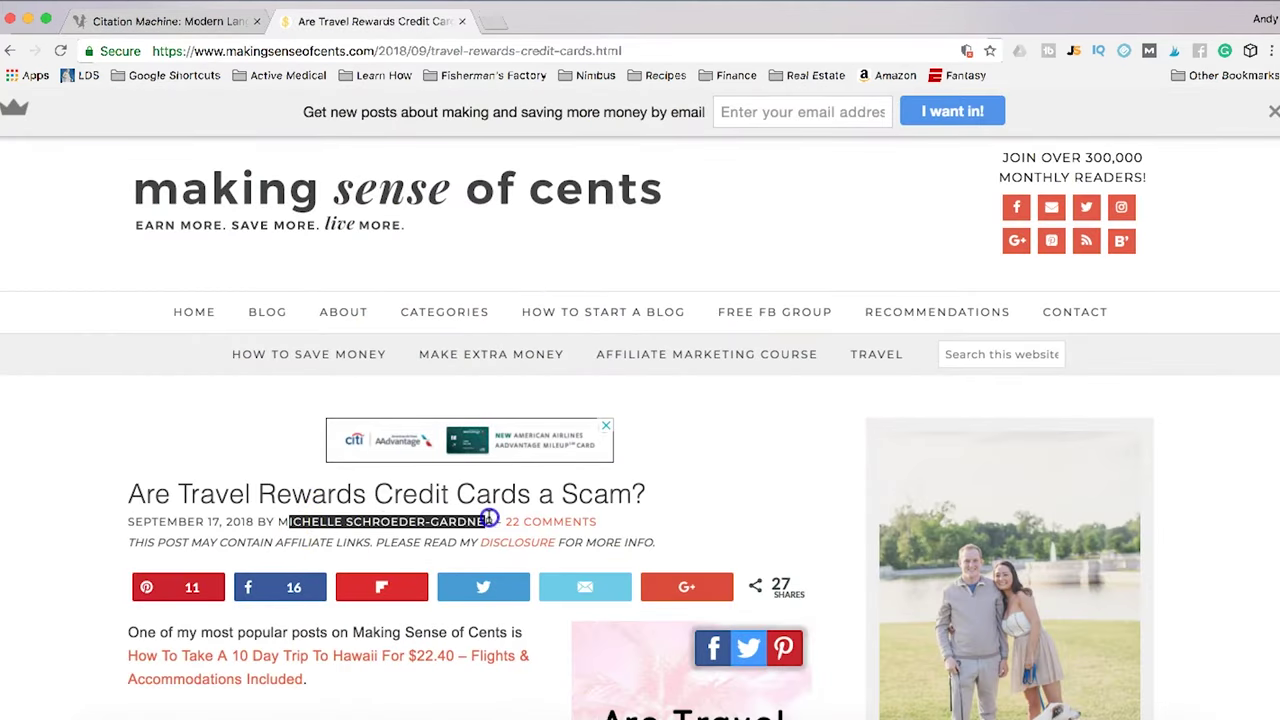
click(165, 20)
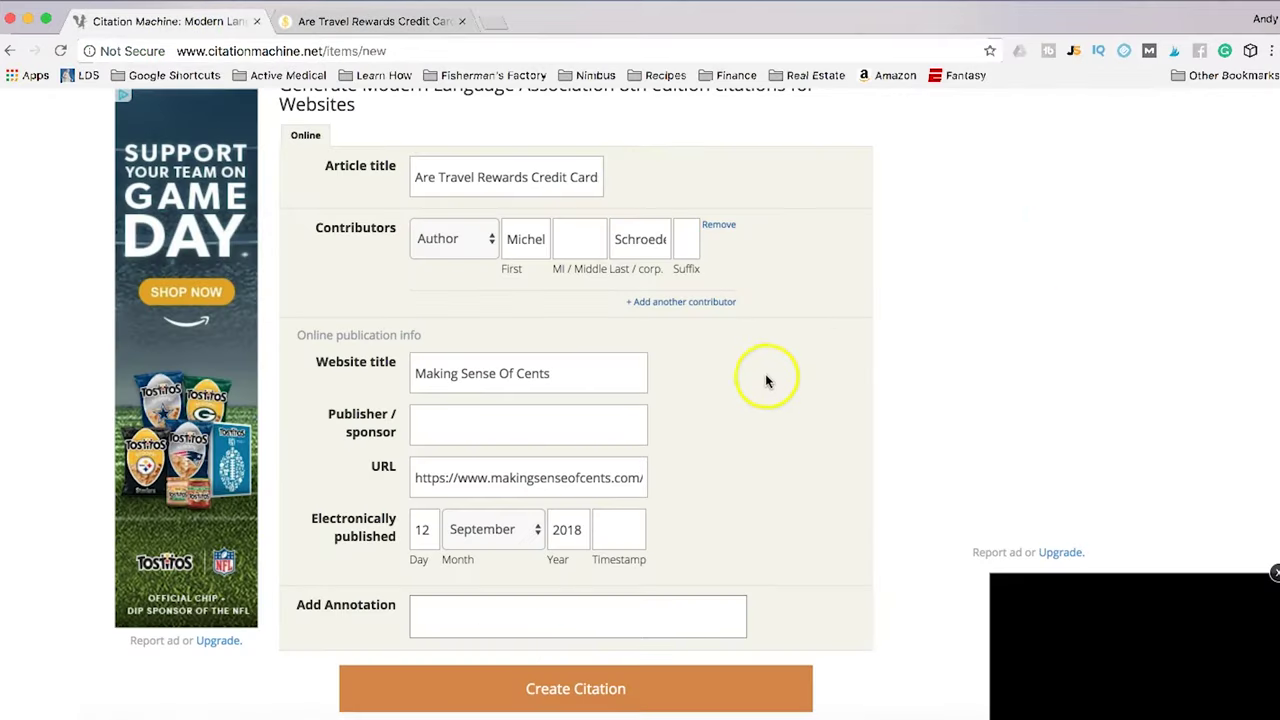
Create the citation with the publisher/sponsor left blank, choosing the free sponsored message option to continue.
scroll(766, 394, down, 1)
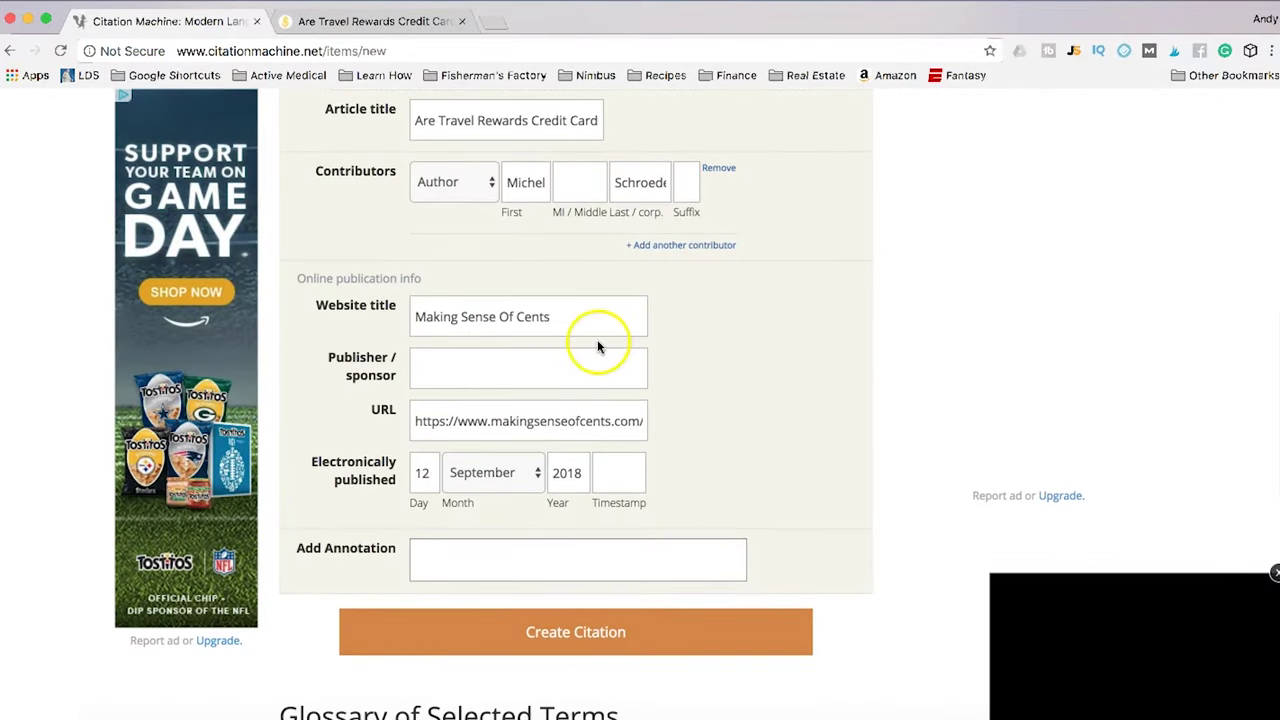
click(466, 366)
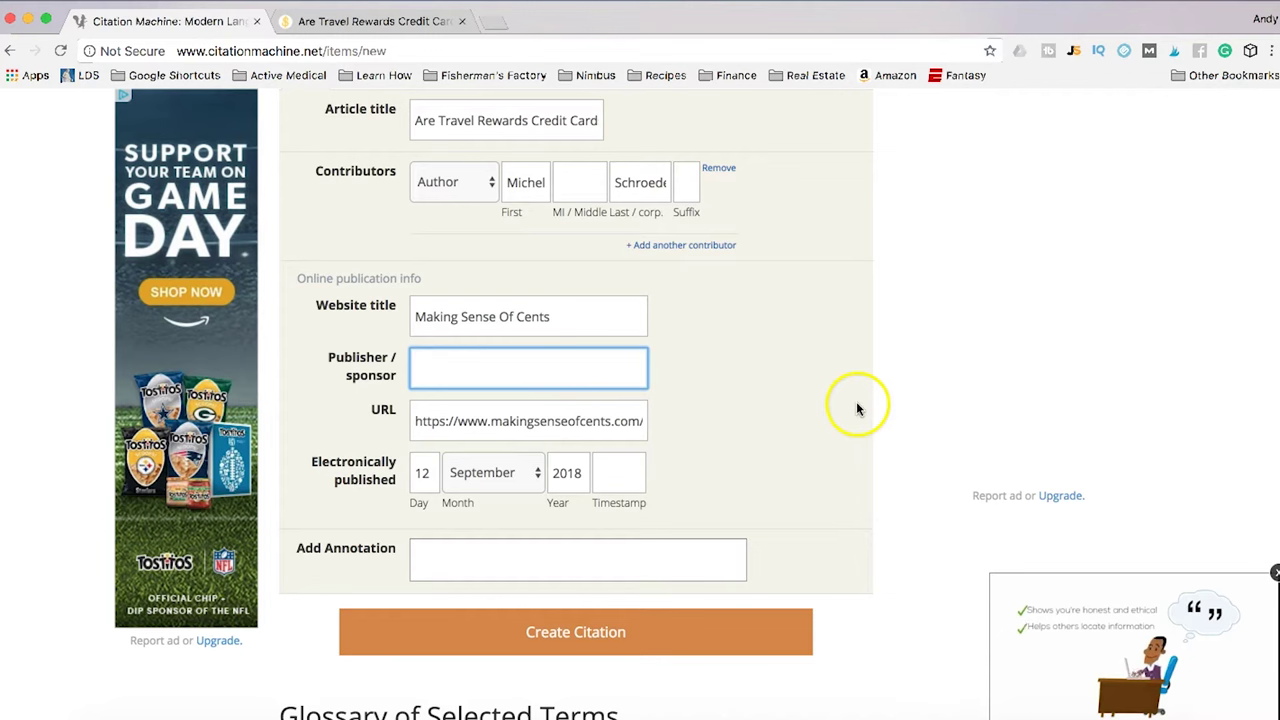
scroll(803, 473, down, 2)
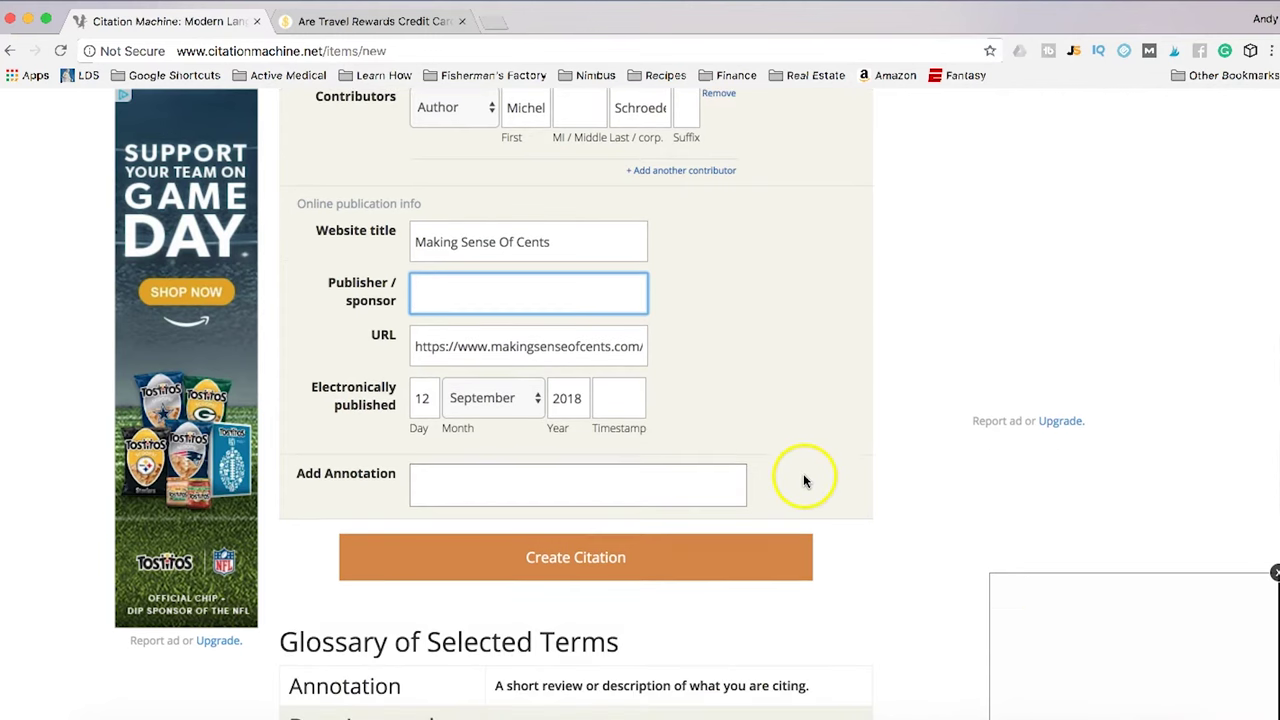
click(648, 567)
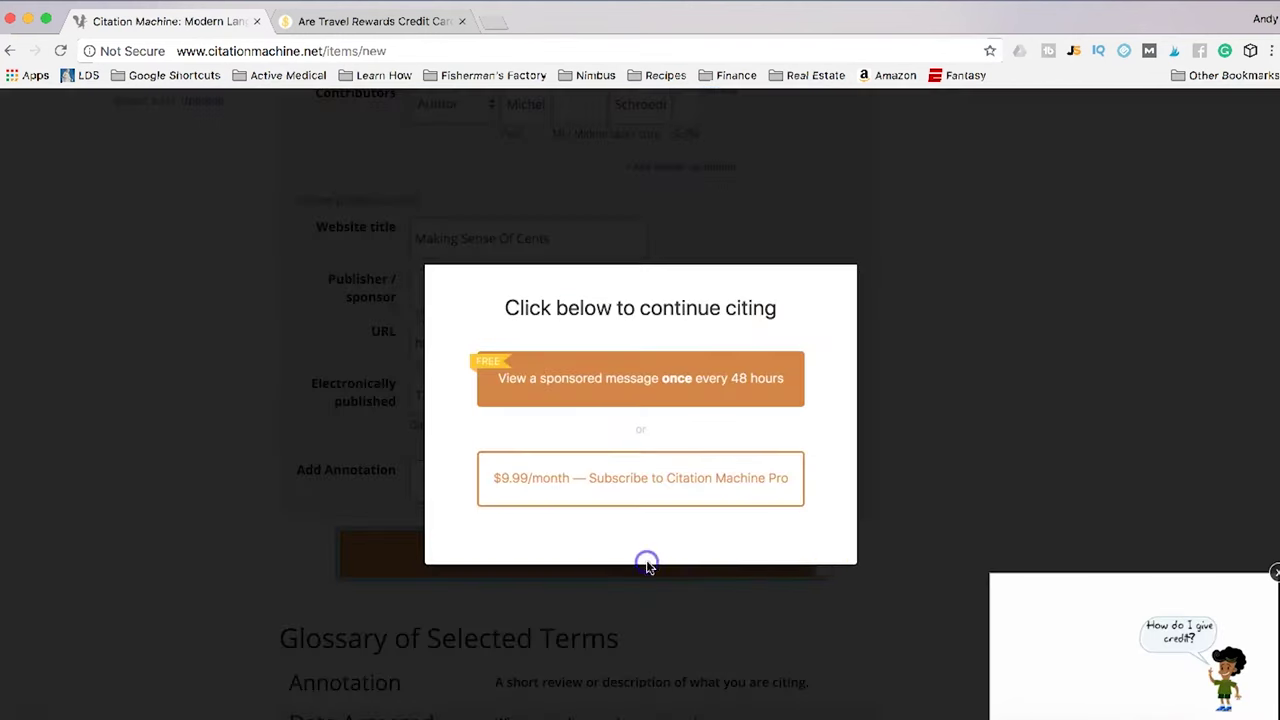
click(572, 394)
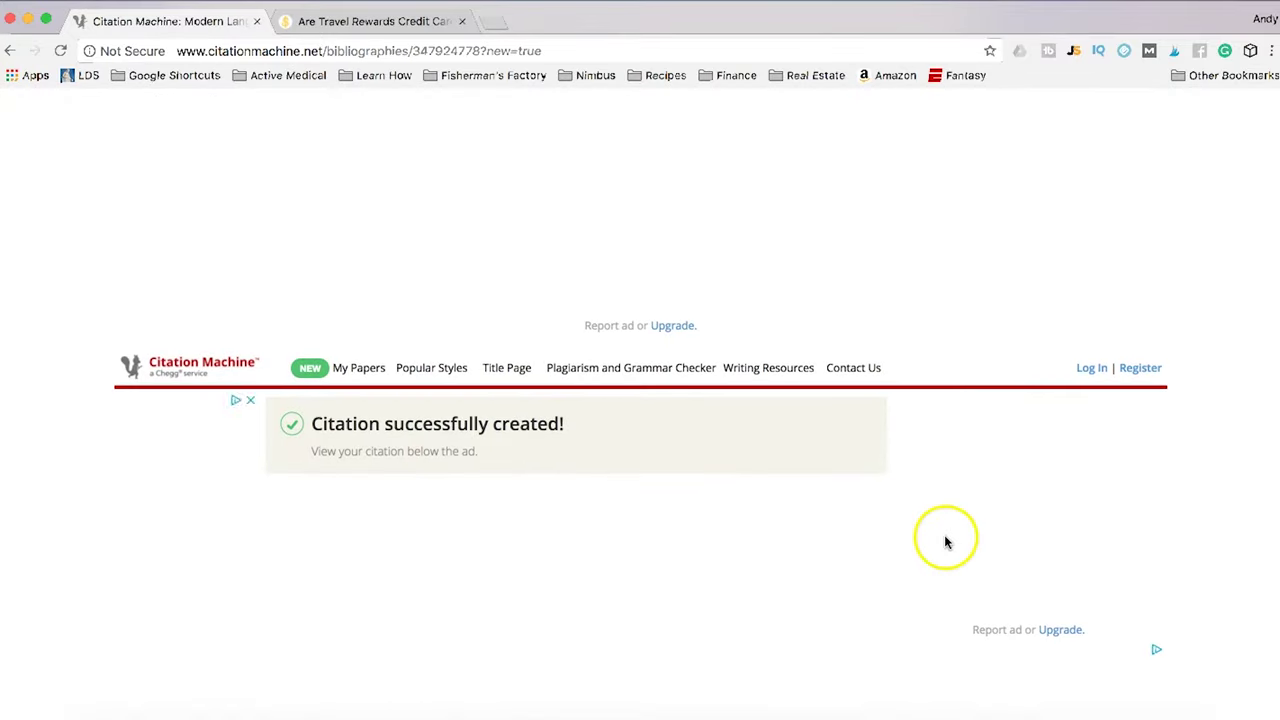
Examine the generated MLA citation in My Citation List and highlight its full text.
scroll(940, 543, down, 5)
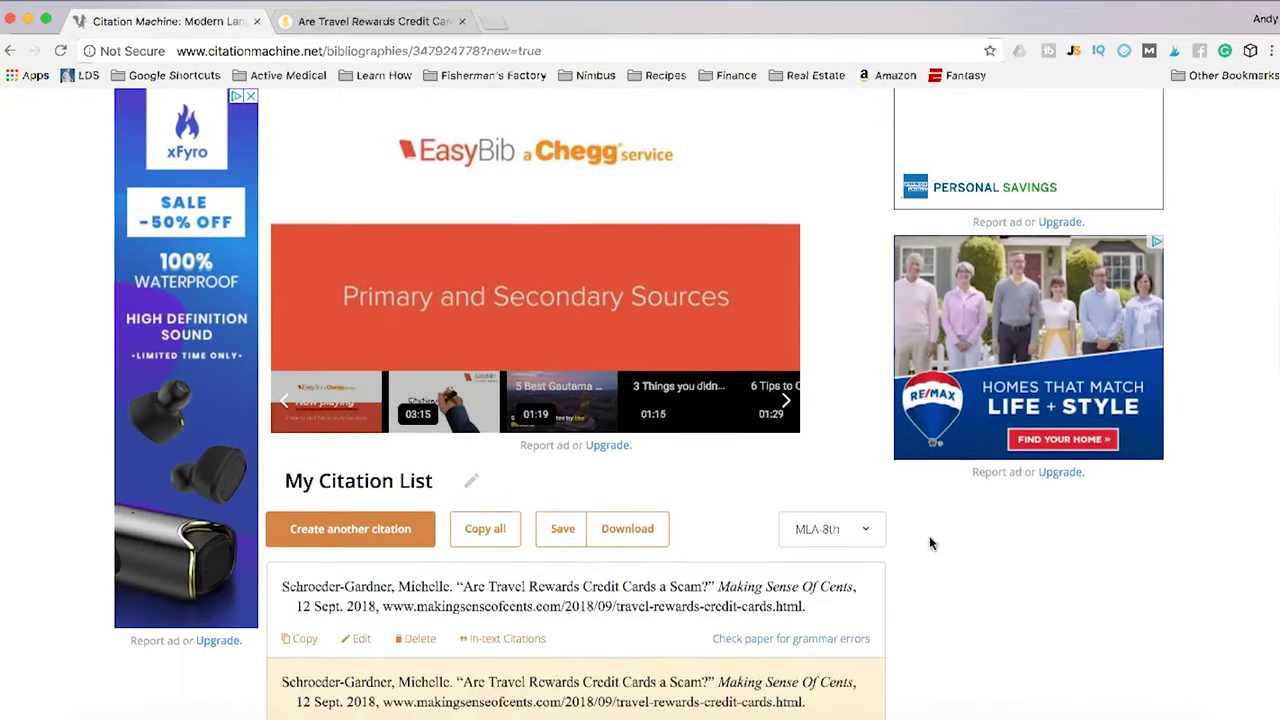
scroll(930, 543, down, 3)
click(990, 558)
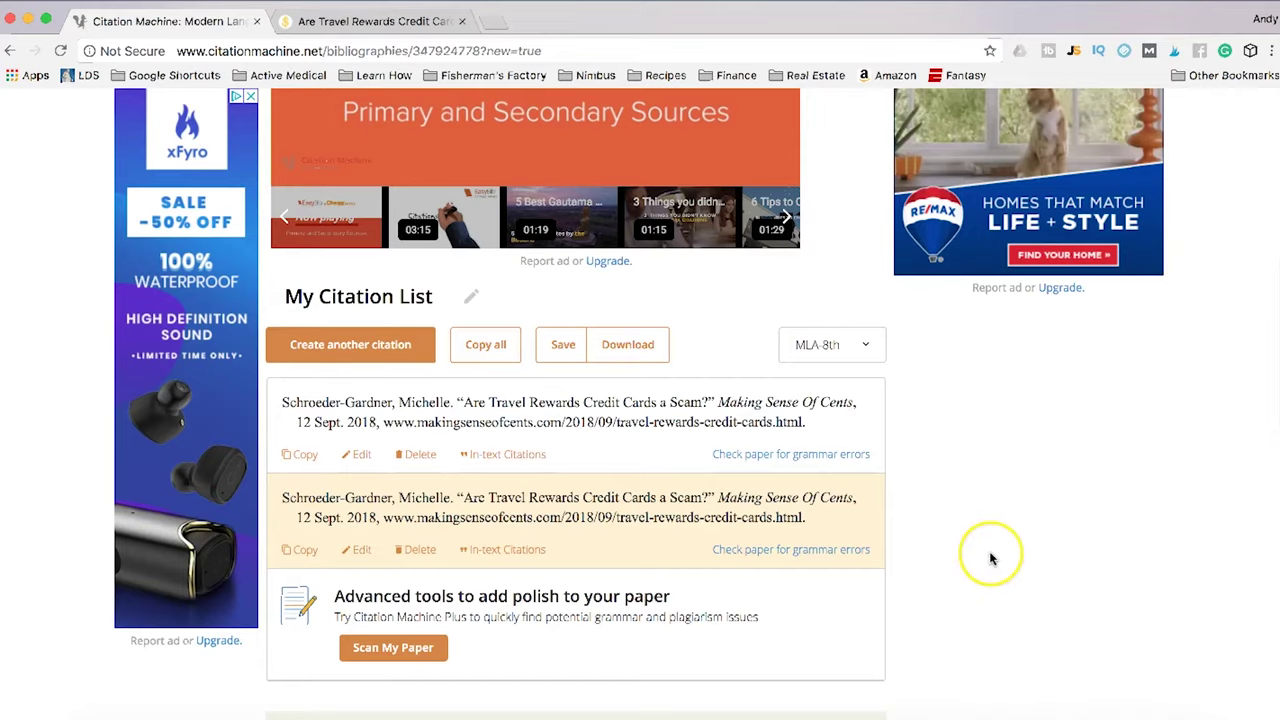
scroll(990, 557, down, 2)
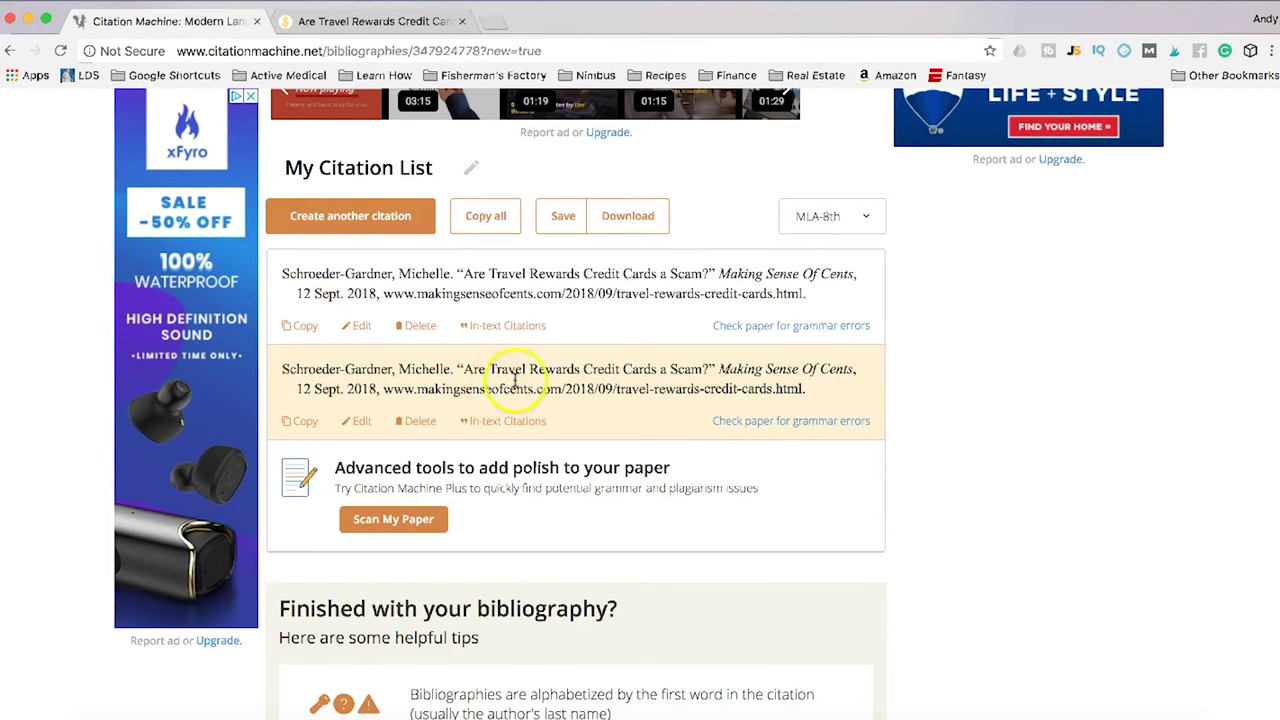
drag(820, 398, 287, 367)
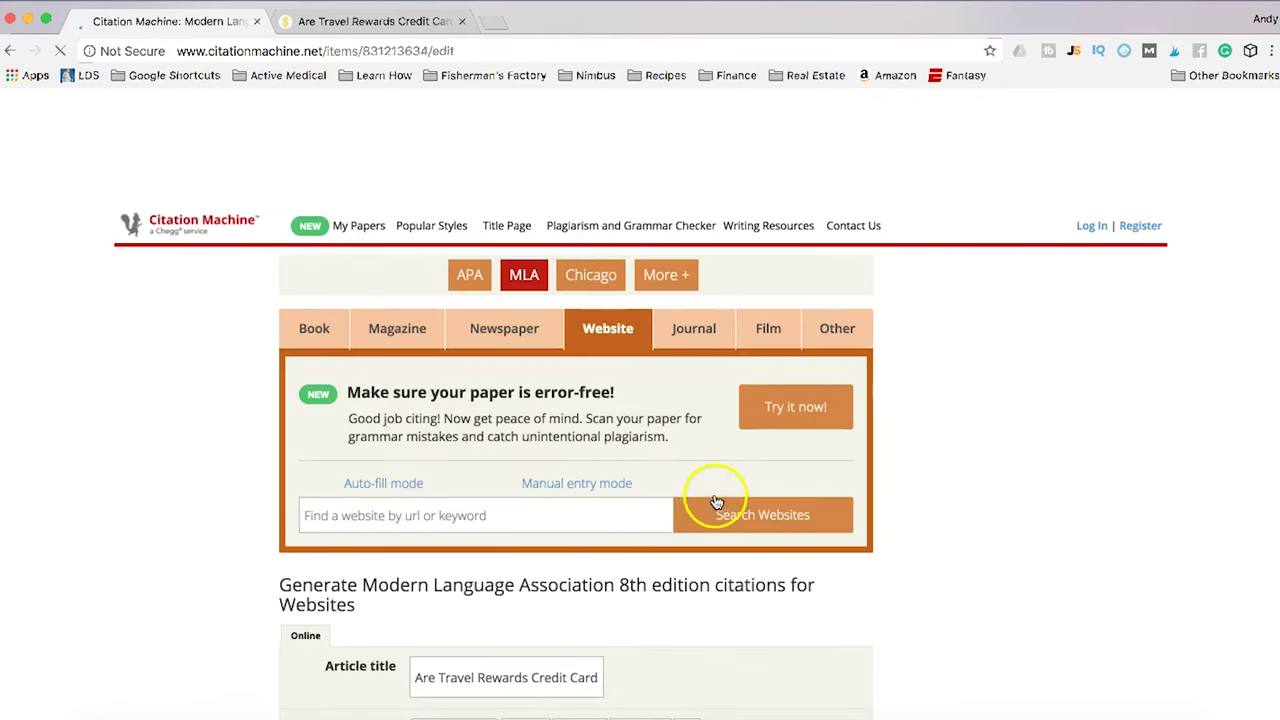
Update the citation from its edit form, leaving the publisher/sponsor and annotation blank and the other fields as they are.
scroll(715, 503, down, 10)
scroll(730, 507, down, 2)
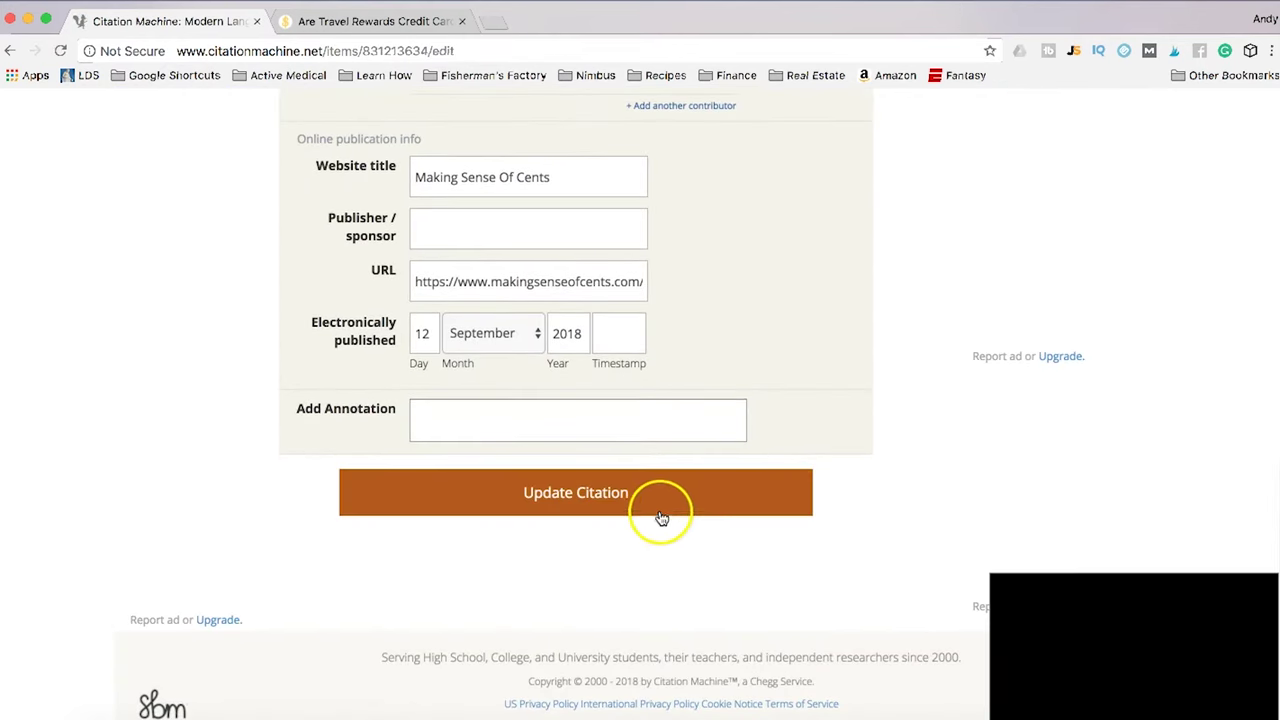
click(643, 507)
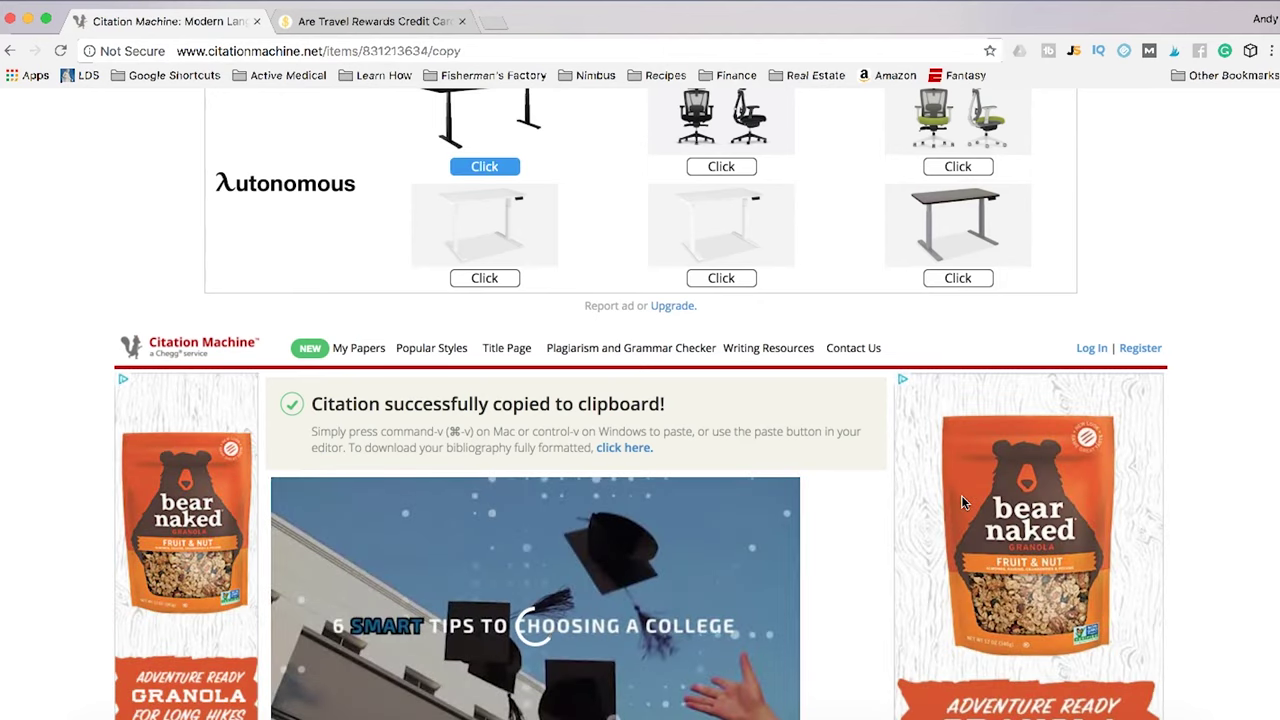
Examine the second citation in My Citation List part by part, highlighting the author, article title, website title, publication date and URL.
scroll(839, 507, down, 10)
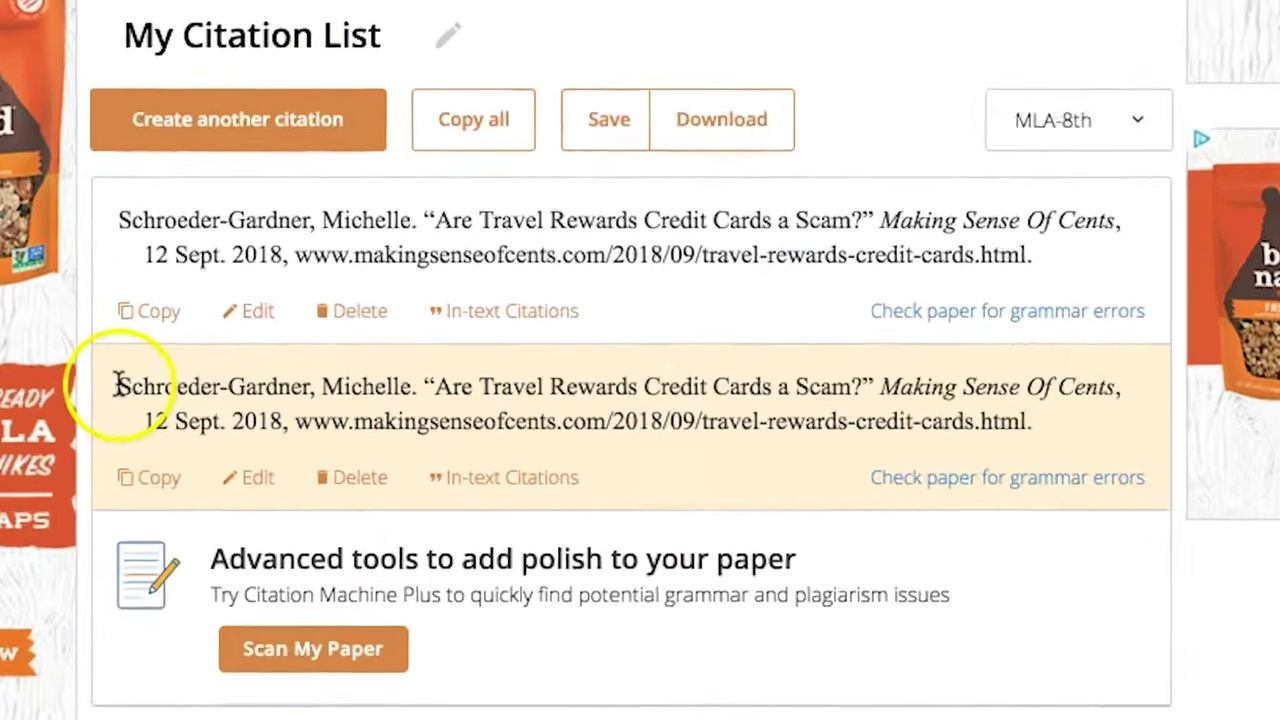
drag(230, 384, 402, 401)
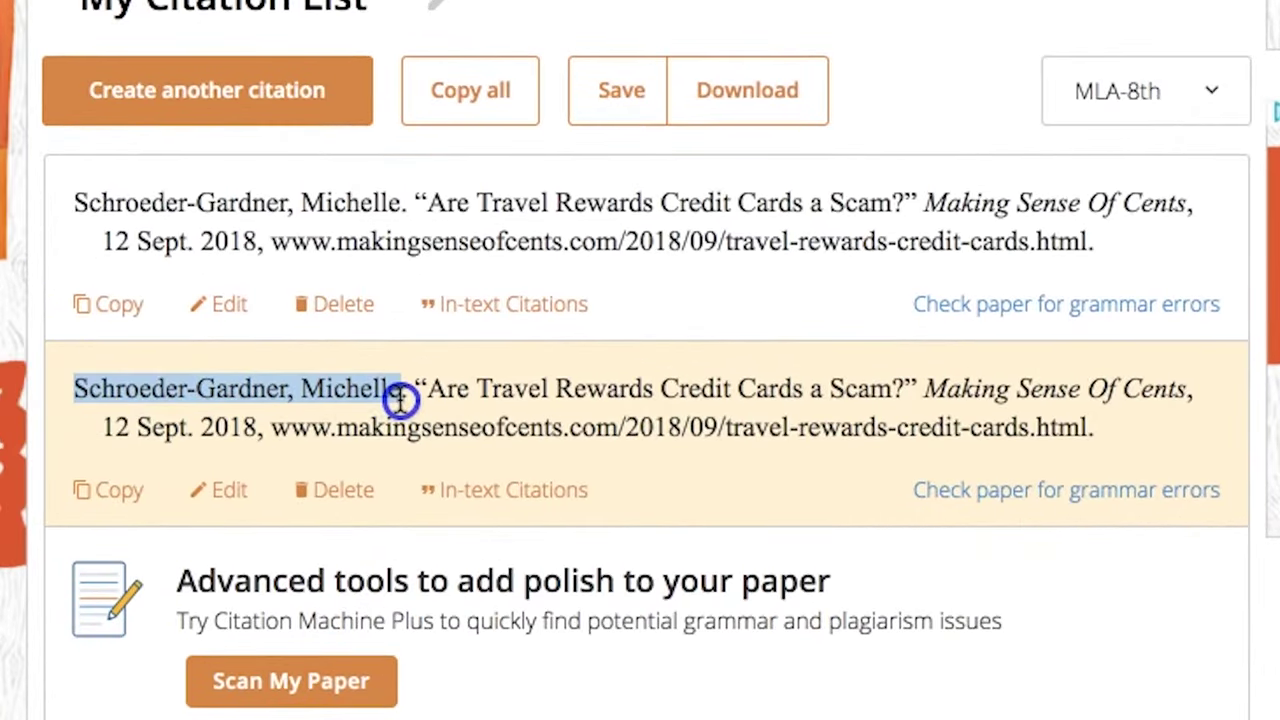
scroll(380, 400, down, 1)
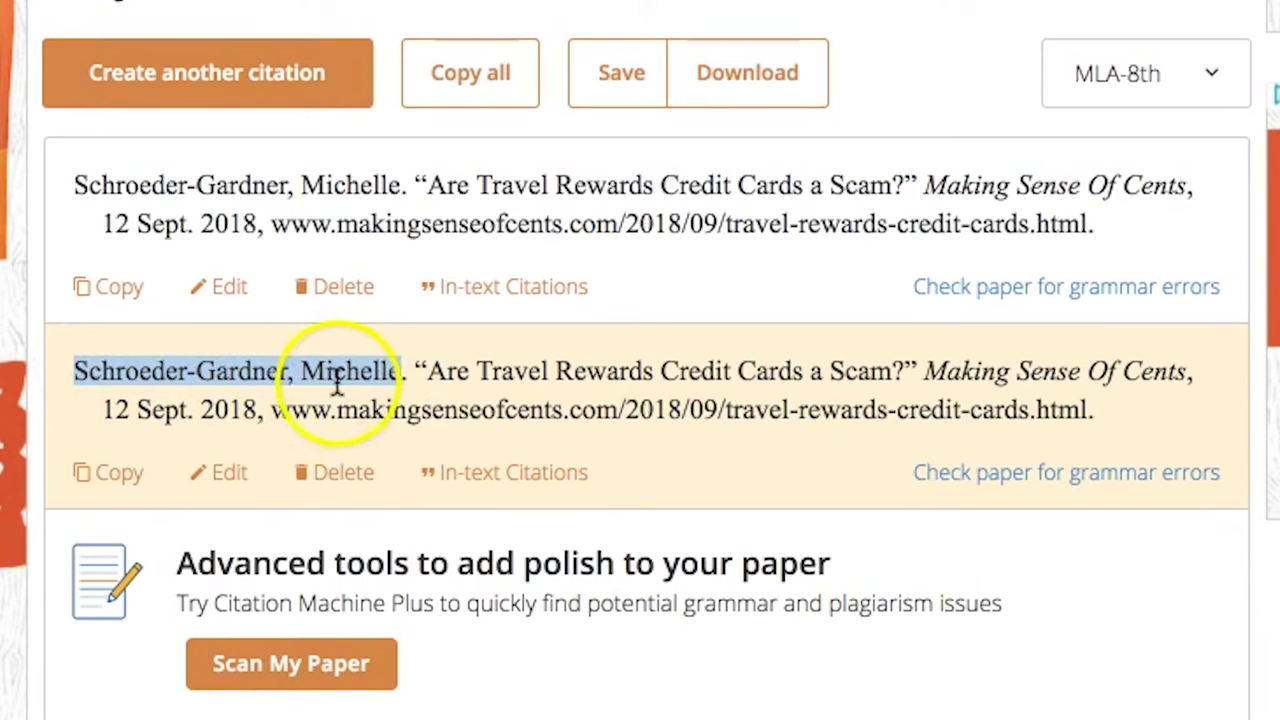
drag(416, 371, 916, 362)
scroll(914, 364, down, 1)
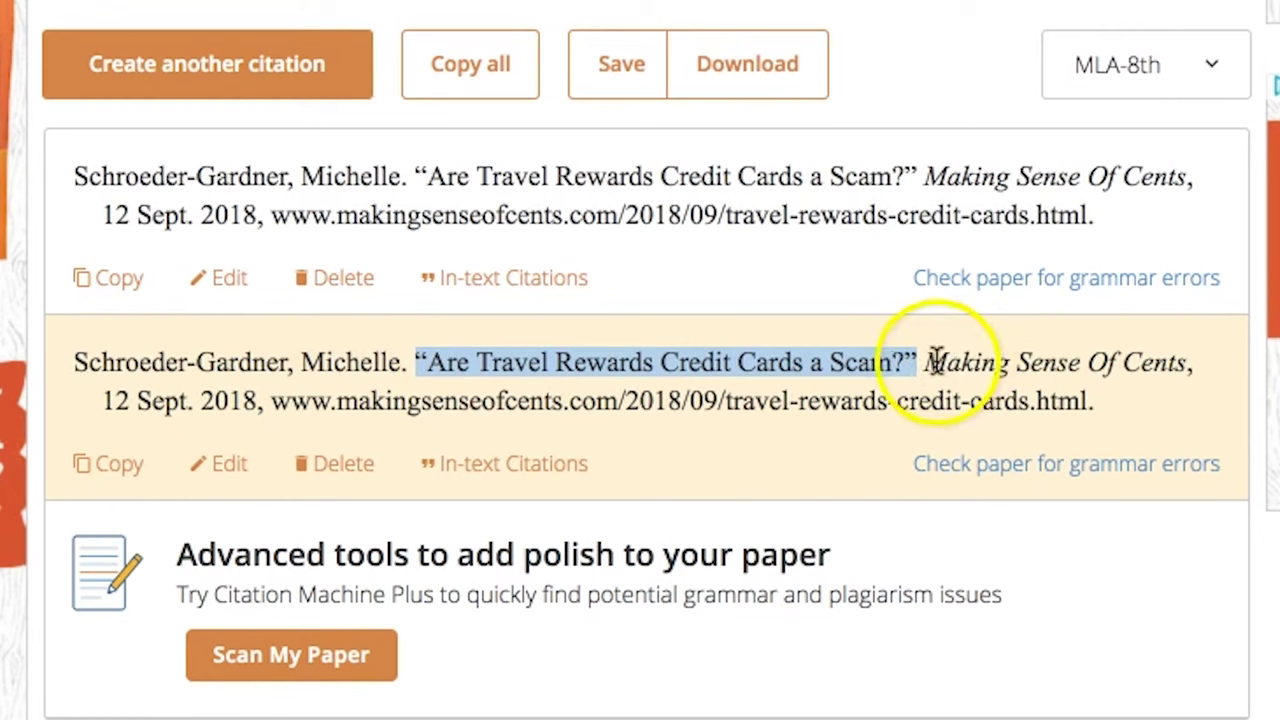
drag(924, 364, 1204, 370)
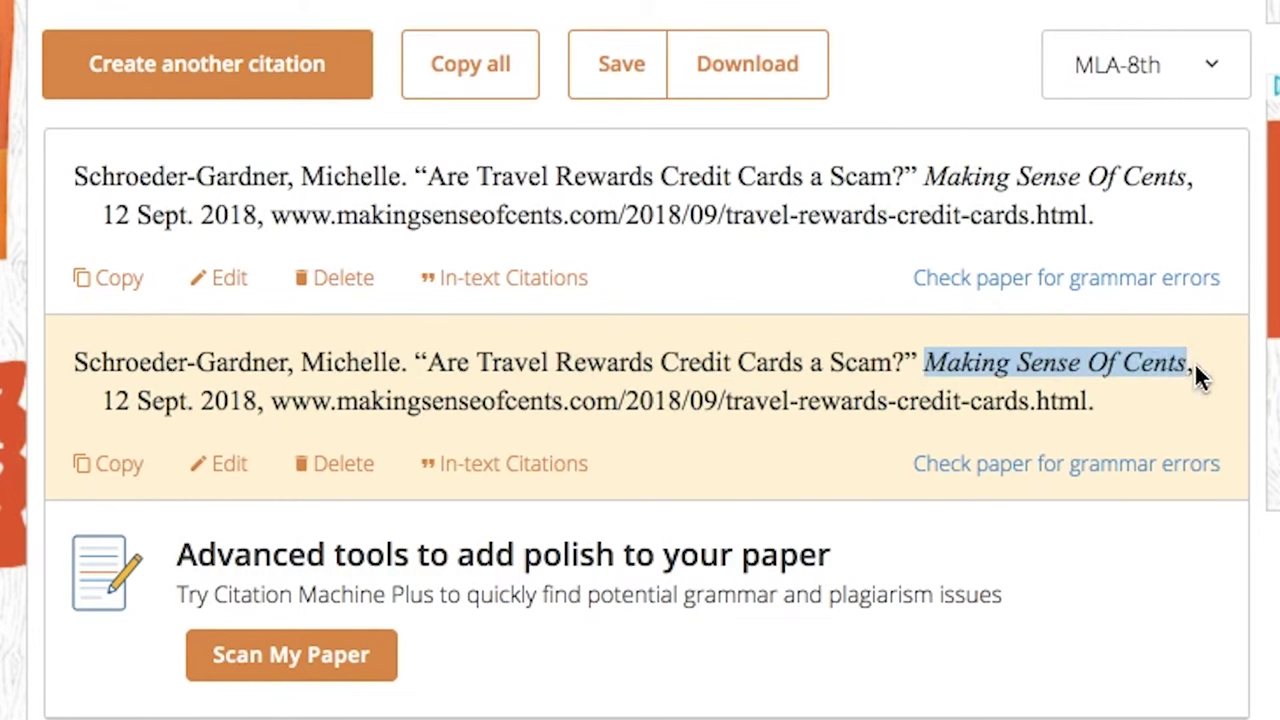
drag(103, 400, 1140, 397)
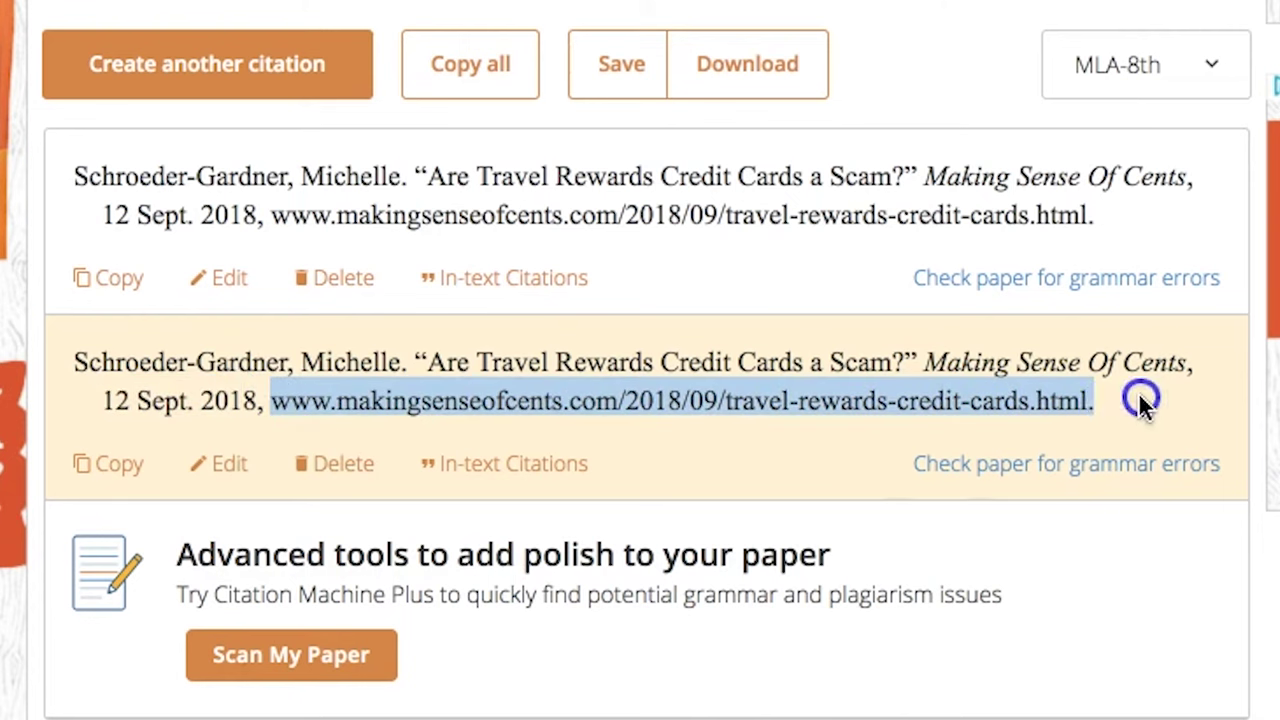
click(1138, 392)
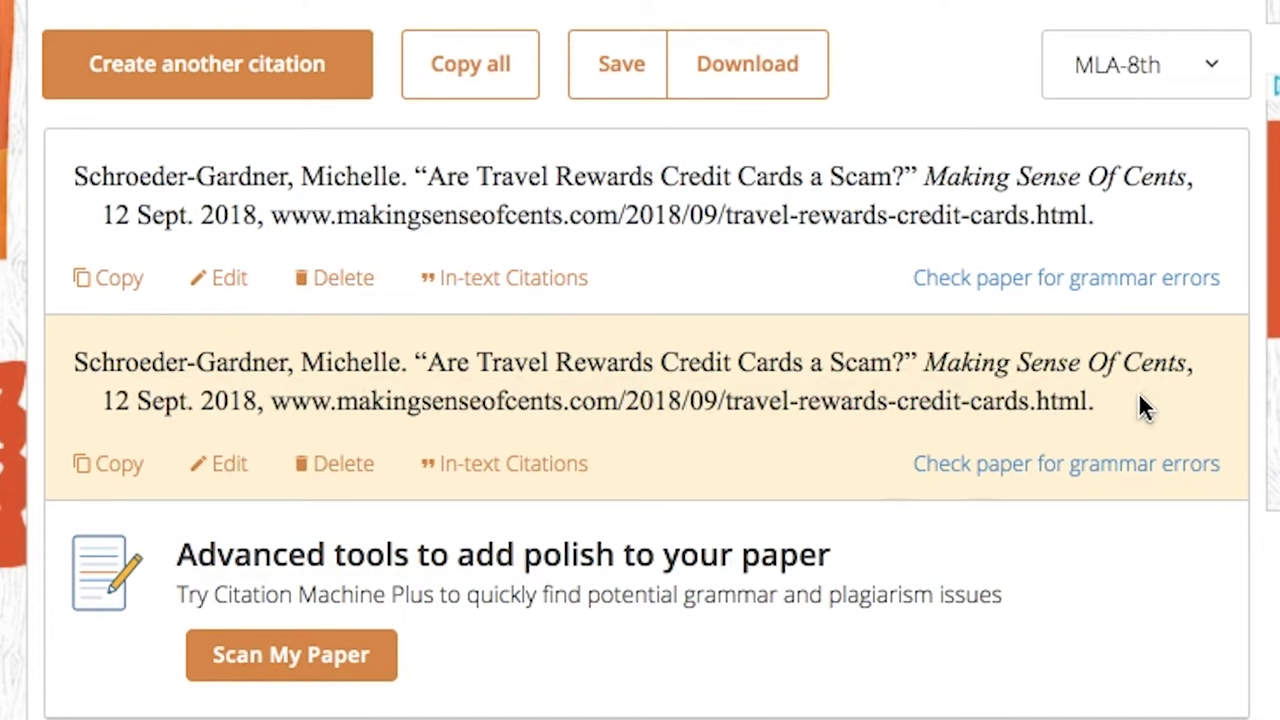